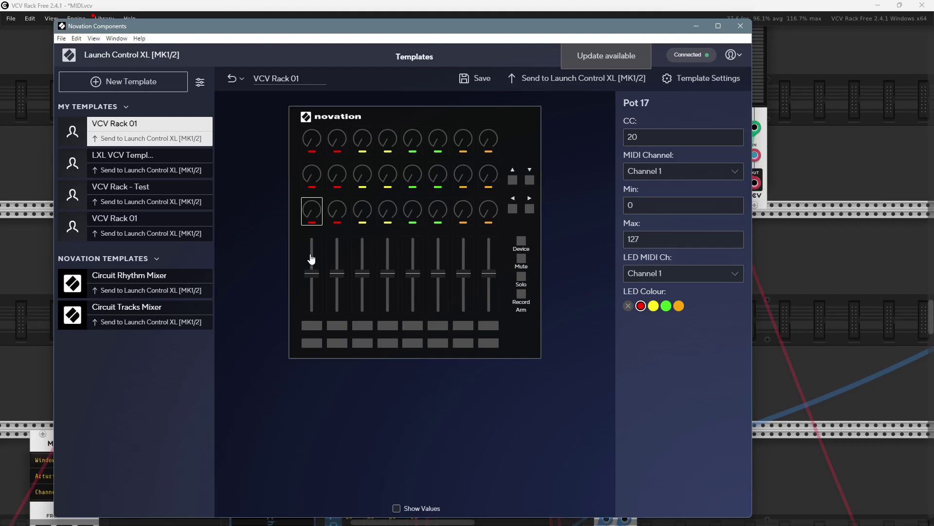
Examine the CC number and MIDI channel settings of Pots 17 to 20 in the bottom knob row
left_click(240, 236)
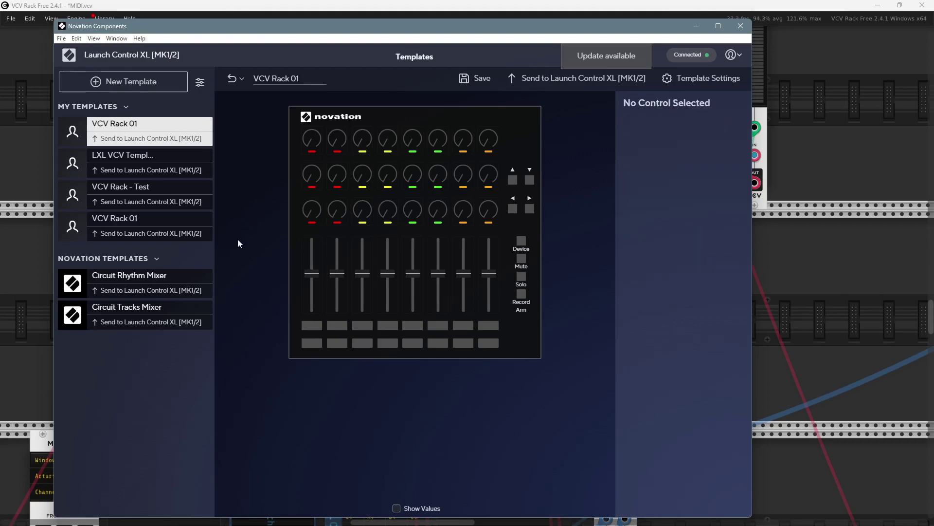
left_click(311, 211)
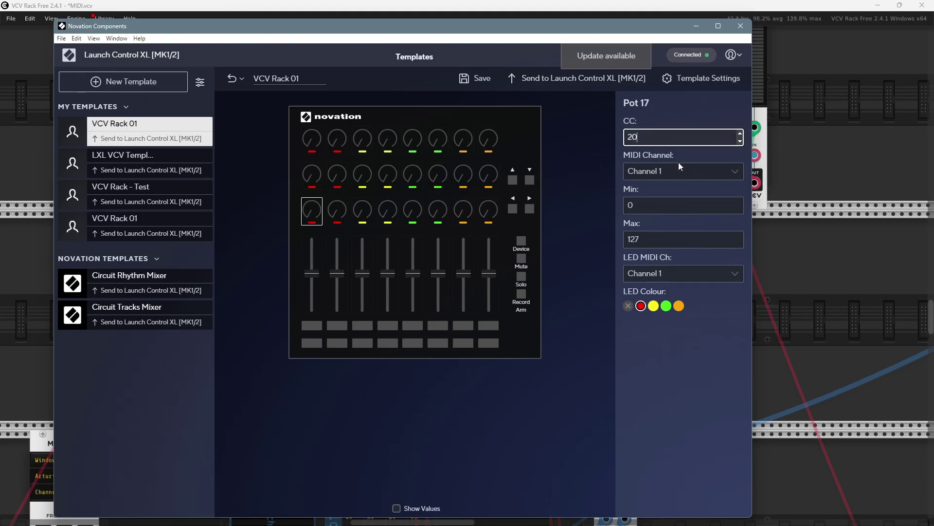
left_click(600, 135)
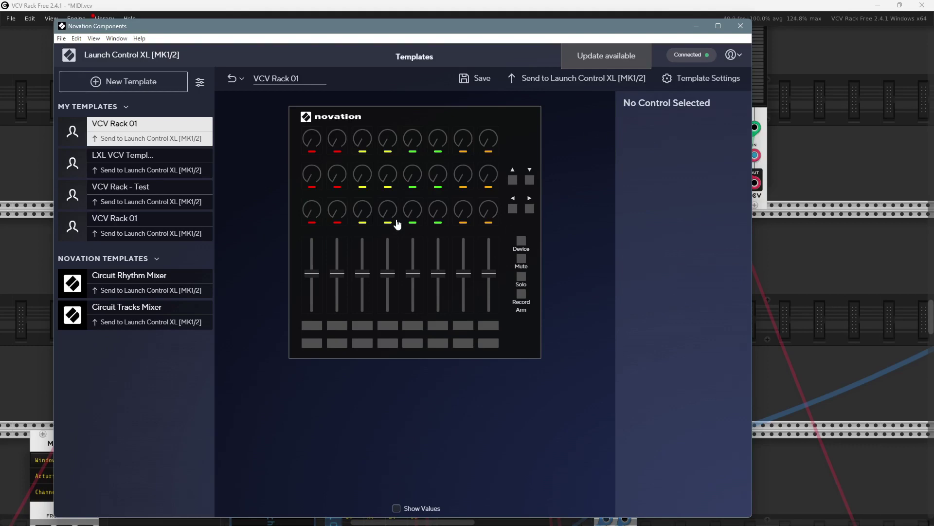
left_click(313, 215)
left_click(339, 217)
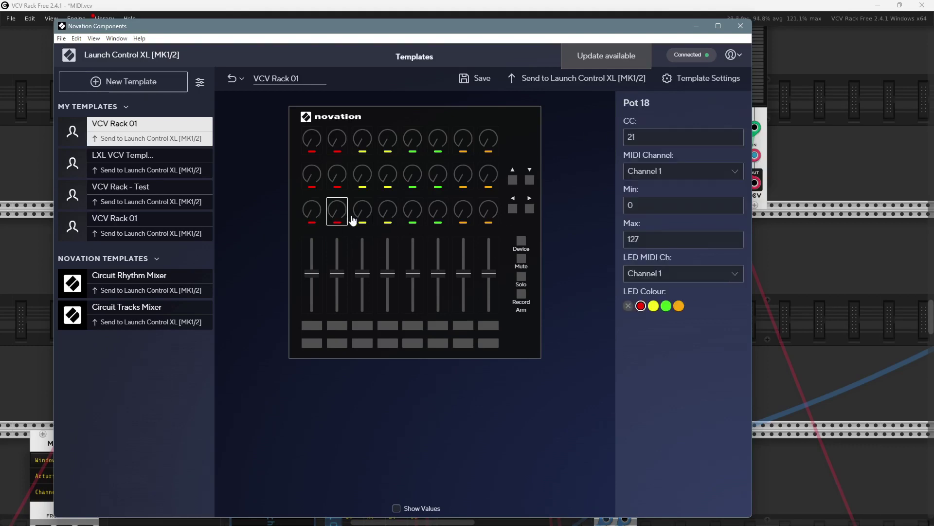
left_click(361, 218)
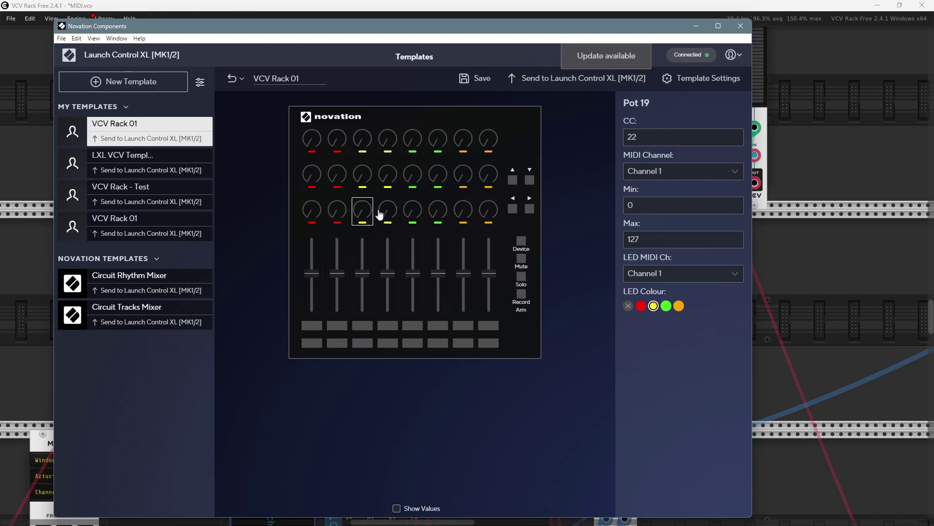
left_click(384, 216)
left_click(336, 215)
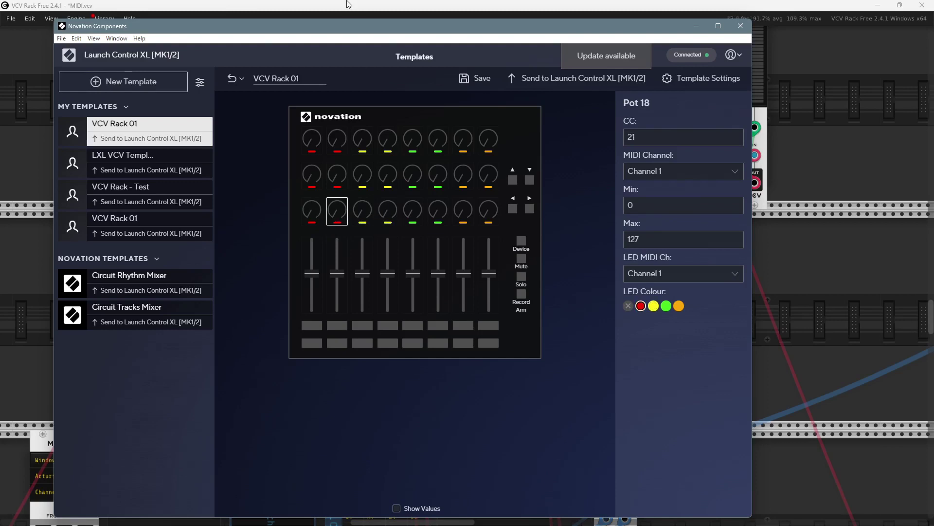
Move the Novation Components window aside and switch to VCV Rack to read the MIDI-MON module's message log
left_click_drag(332, 25, 360, 23)
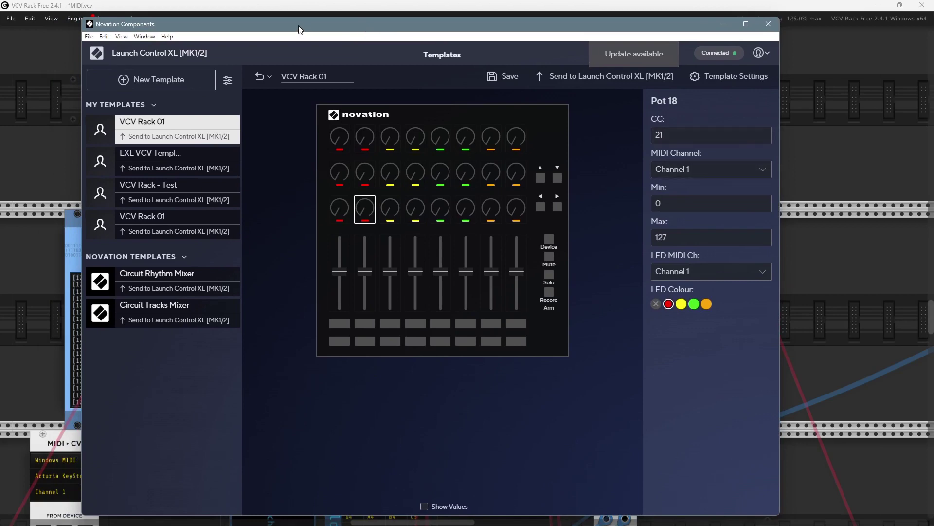
left_click_drag(297, 26, 576, 27)
left_click(192, 305)
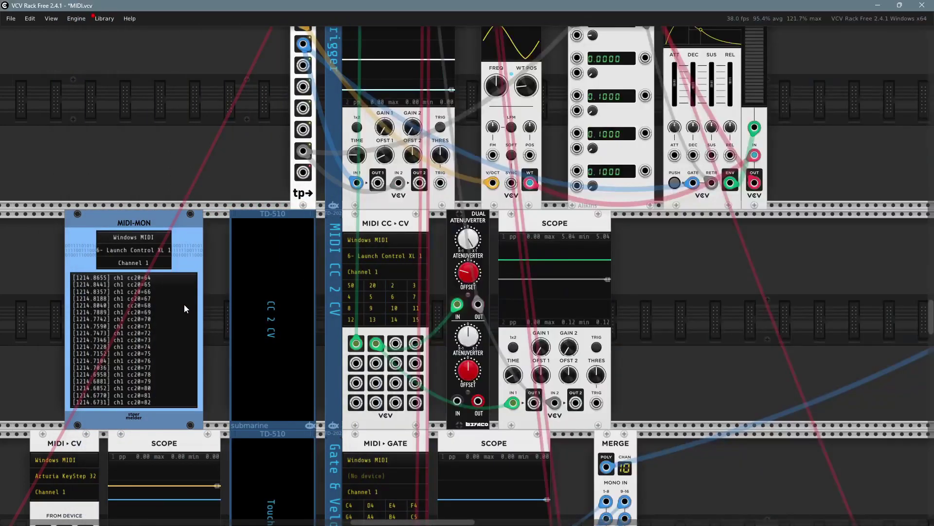
scroll(183, 303, "up", 5)
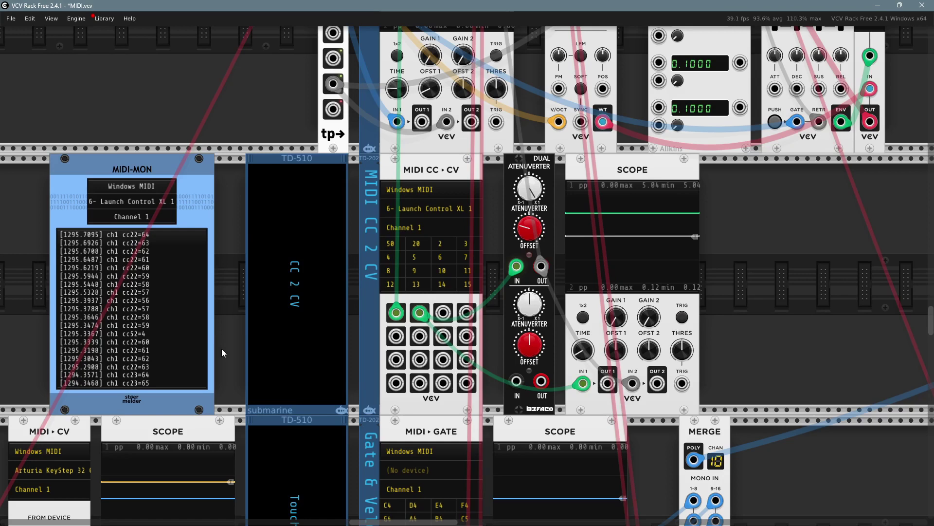
Switch to Novation Components and place its window beside the MIDI-MON module so both can be seen
key("alt+Tab")
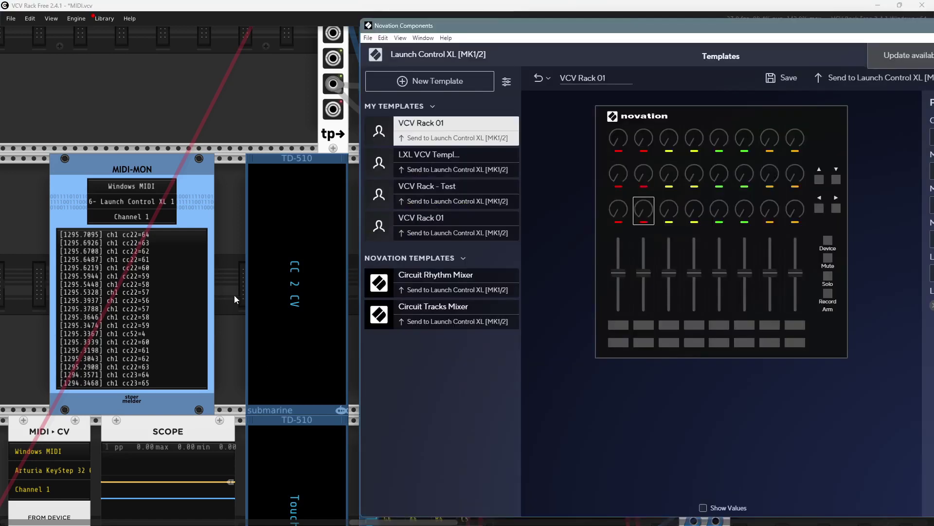
left_click_drag(638, 26, 509, 33)
mouse_move(228, 380)
left_mouse_down()
mouse_move(308, 383)
mouse_move(246, 383)
left_mouse_up()
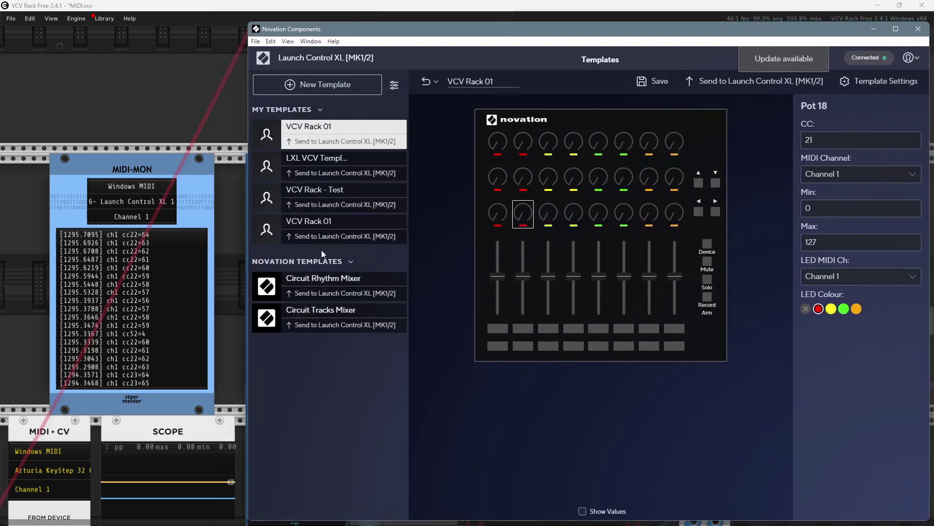
Examine Pot 17's CC number and its MIDI channel choices, keeping Channel 1 selected
left_click(504, 410)
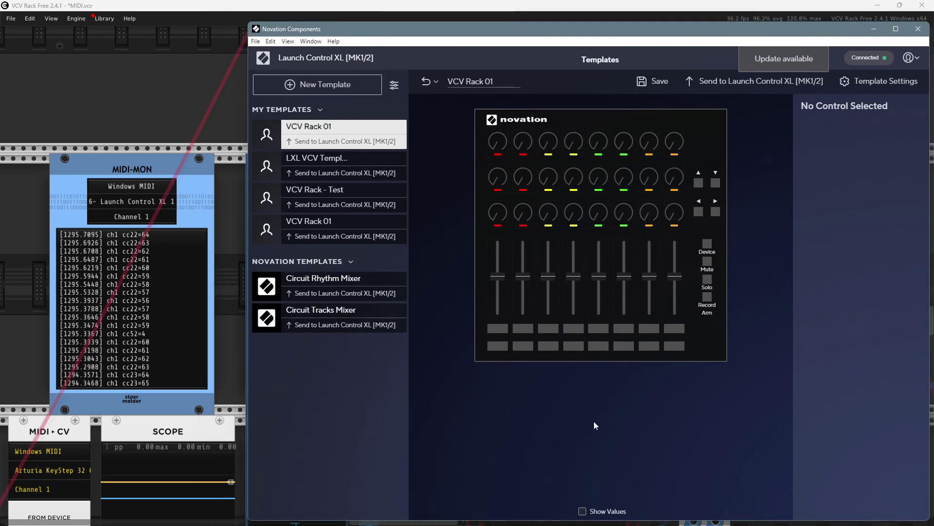
left_click(490, 308)
left_click(494, 213)
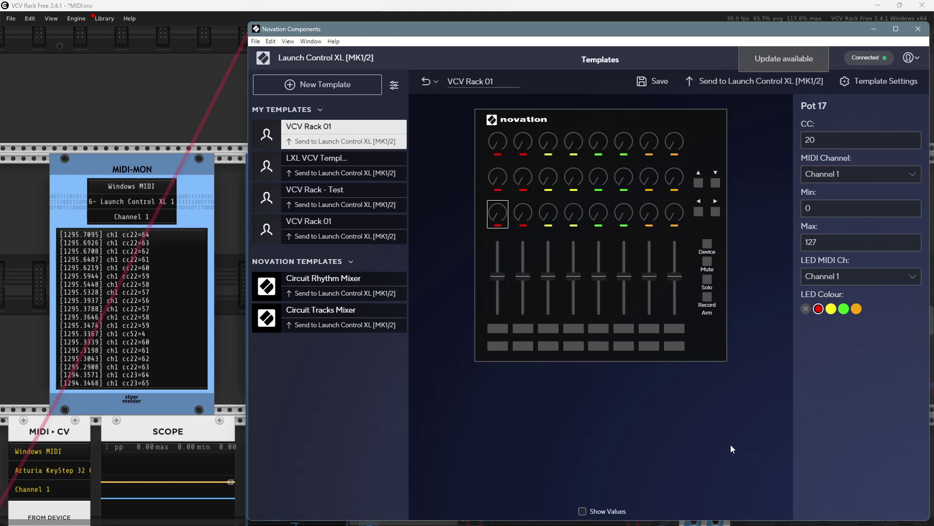
left_click(582, 424)
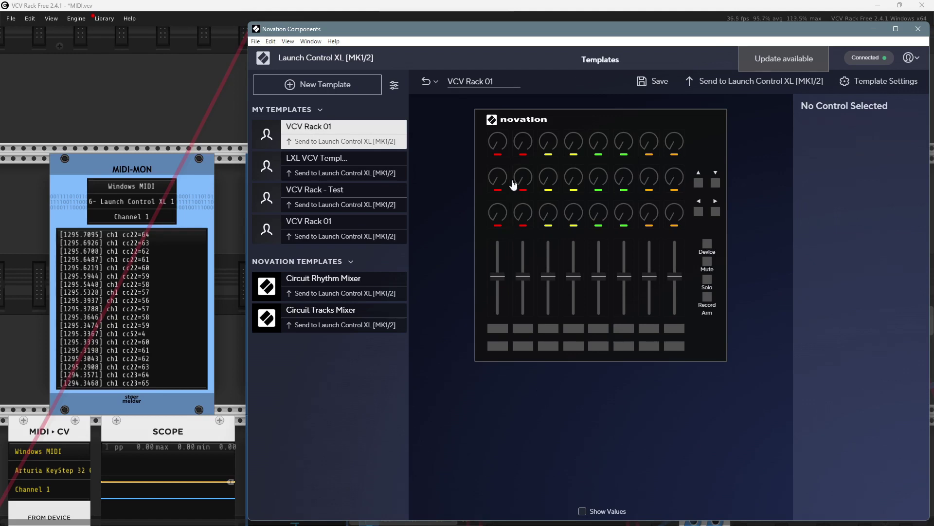
left_click(498, 214)
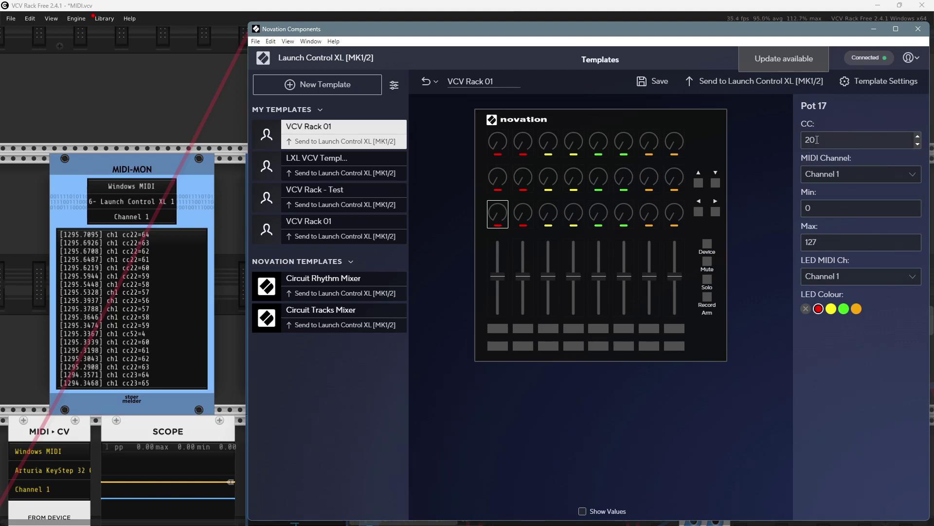
left_click(838, 176)
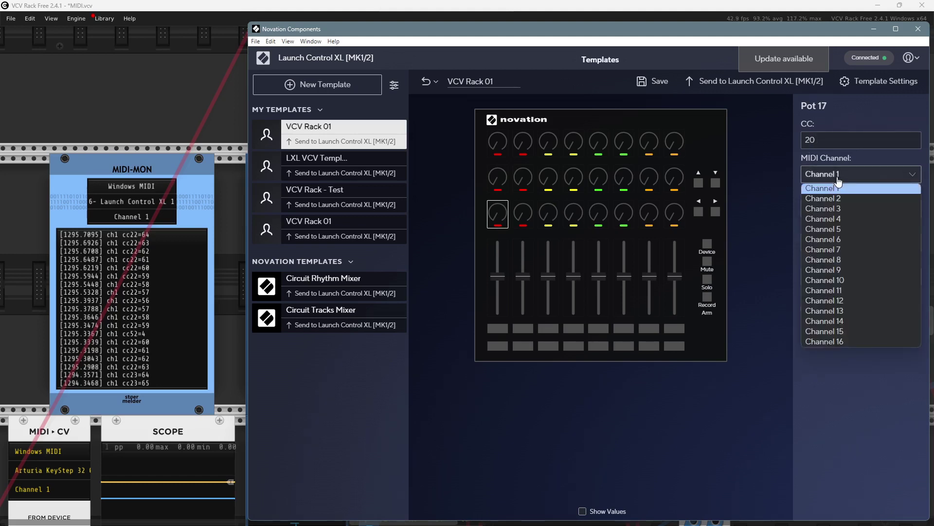
left_click(838, 188)
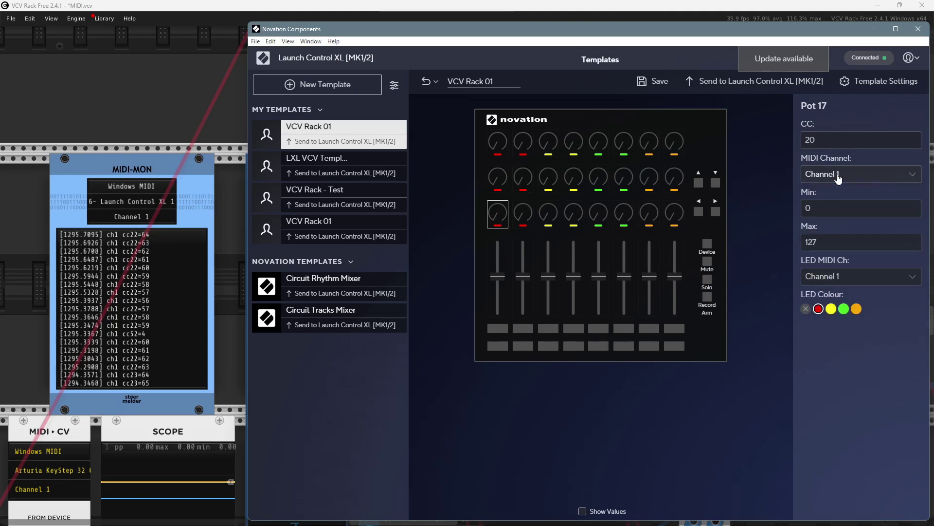
left_click(771, 203)
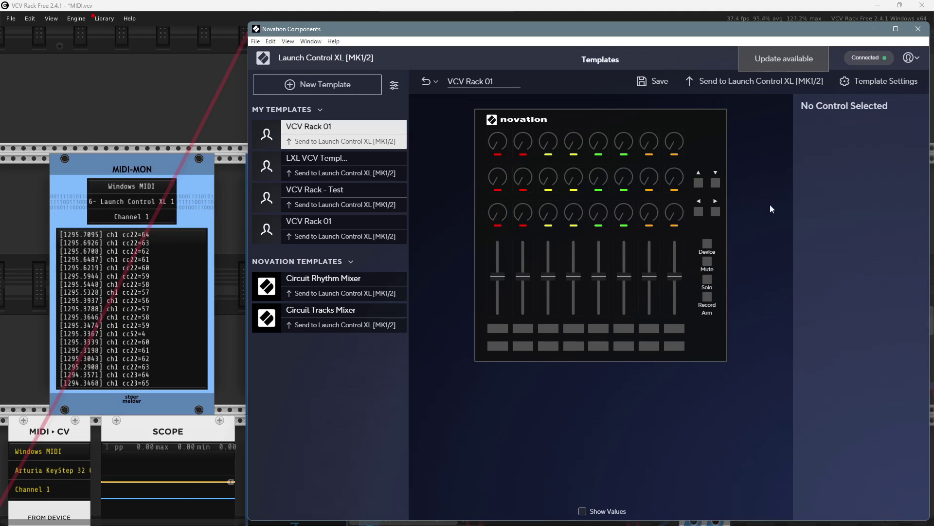
Inspect Pot 17's minimum value and LED settings without changing them
left_click(497, 213)
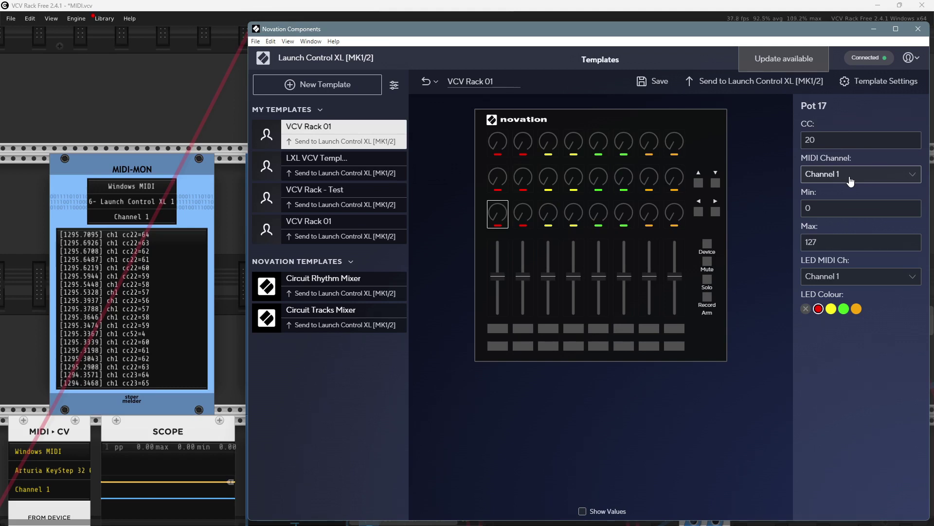
left_click(817, 209)
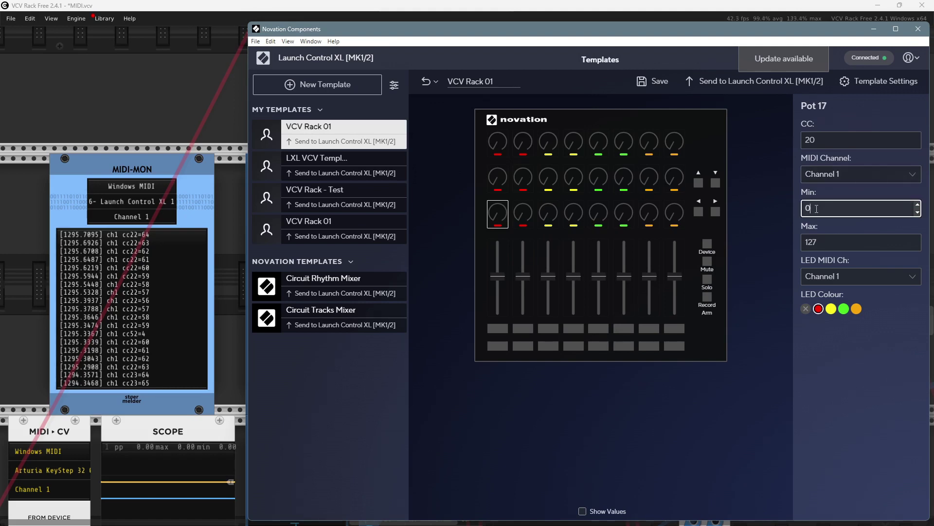
left_click(785, 270)
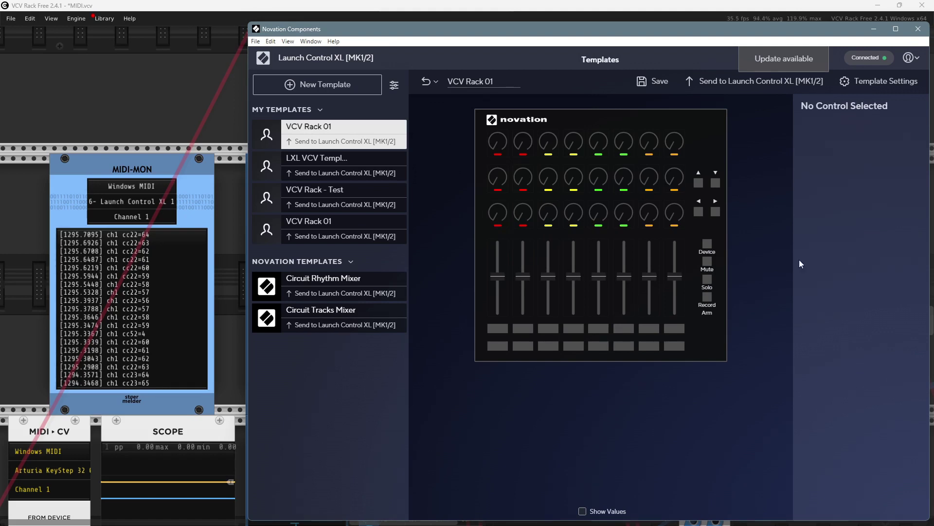
left_click(497, 213)
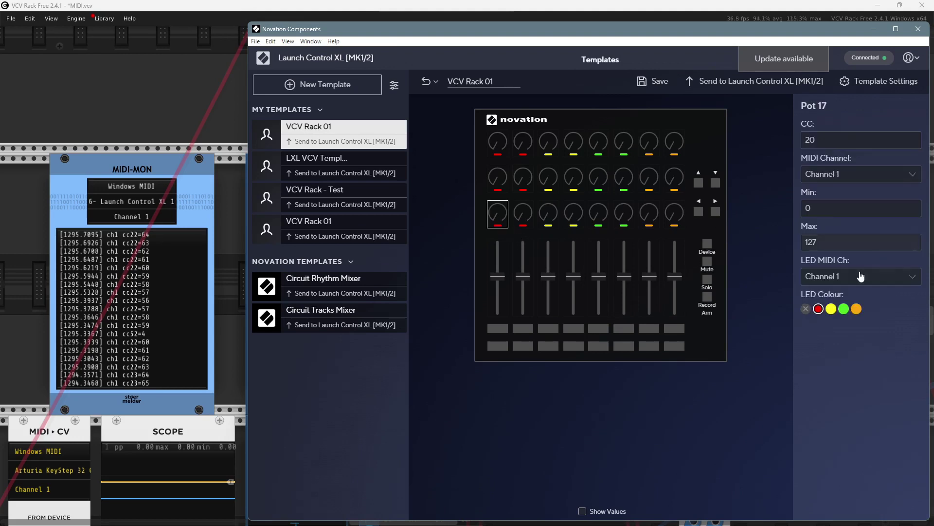
Step Pot 17's maximum value down and back up to 127, checking Pot 18 for comparison
left_click(845, 237)
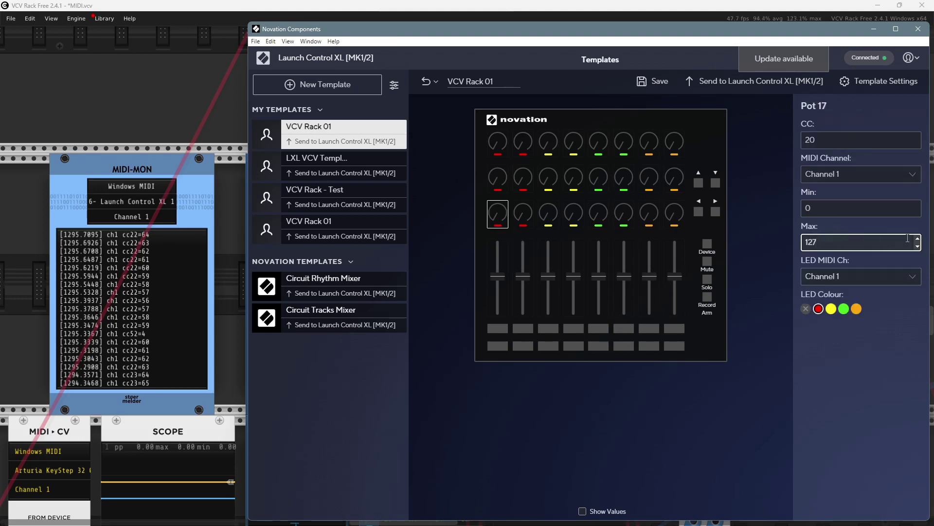
left_click(918, 239)
left_click(917, 249)
left_click(918, 249)
left_click(918, 249)
left_click(918, 239)
left_click(918, 239)
left_click(918, 238)
left_click(530, 218)
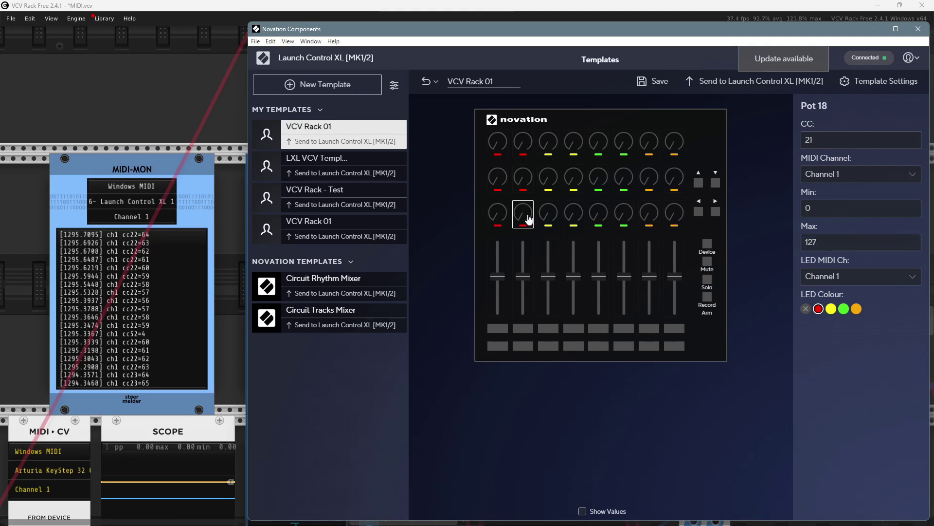
left_click(489, 222)
Set Pot 17's maximum value to 120 and its minimum value to 14
left_click(918, 248)
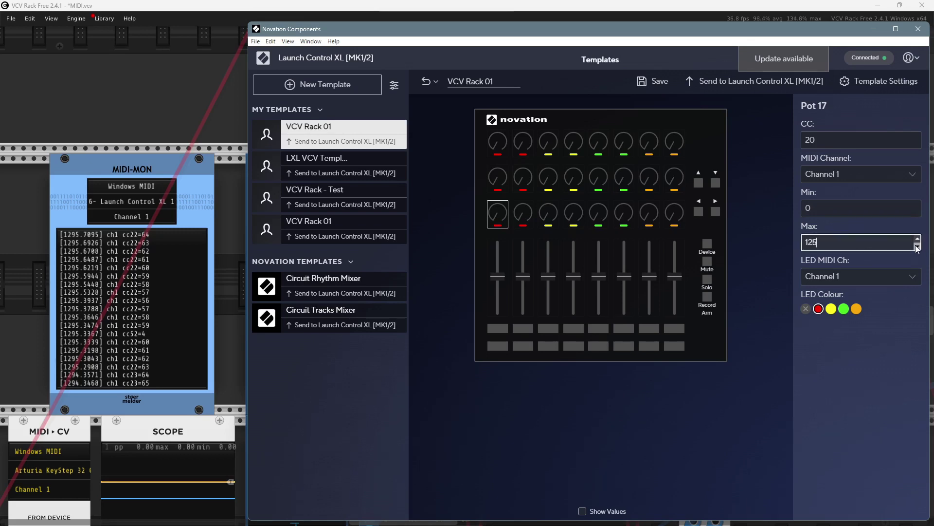
left_click(917, 248)
left_click(917, 248)
left_click(917, 248)
left_click(917, 248)
left_click(917, 248)
left_click(918, 205)
type("4")
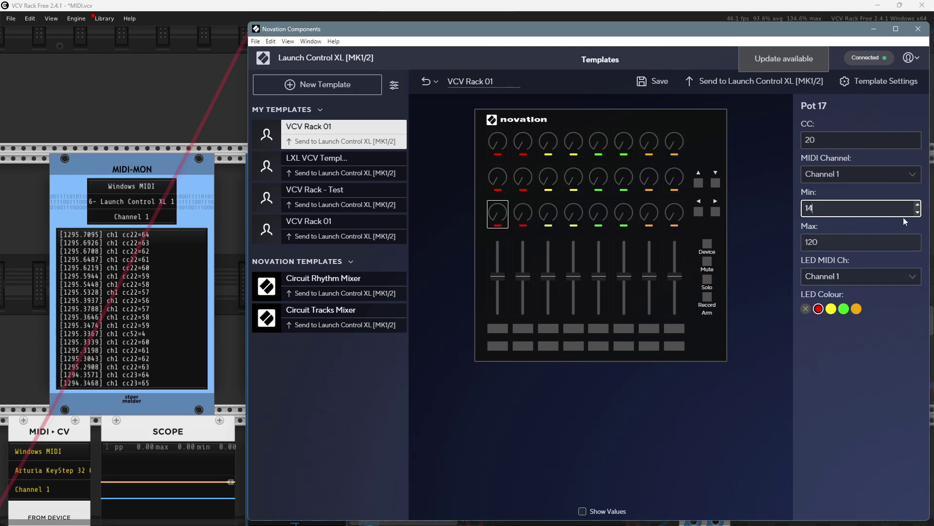
Restore Pot 17's full range with a minimum of 0 and a maximum of 127
left_click_drag(919, 213, 919, 212)
left_click_drag(918, 246, 918, 240)
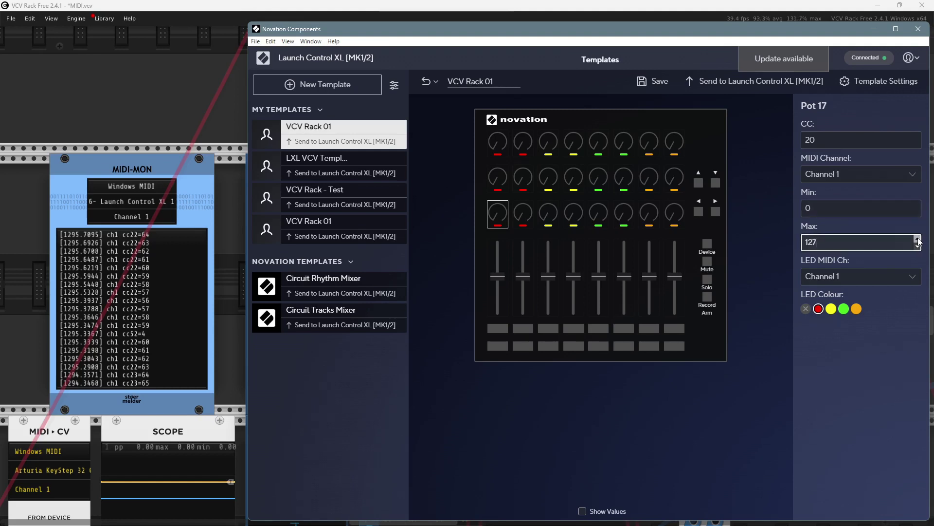
Inspect Fader 1's CC assignment and compare it with the MIDI-MON log in VCV Rack, returning to Novation Components
left_click(497, 278)
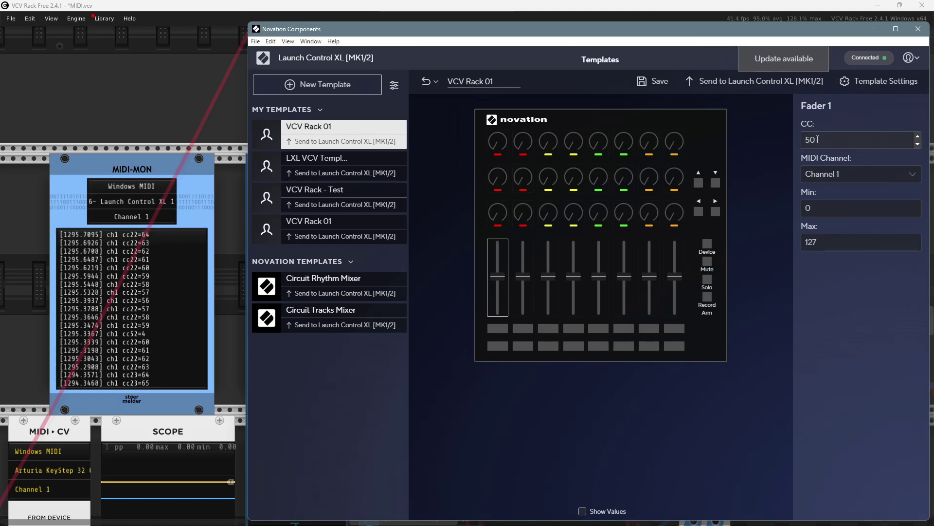
left_click(162, 306)
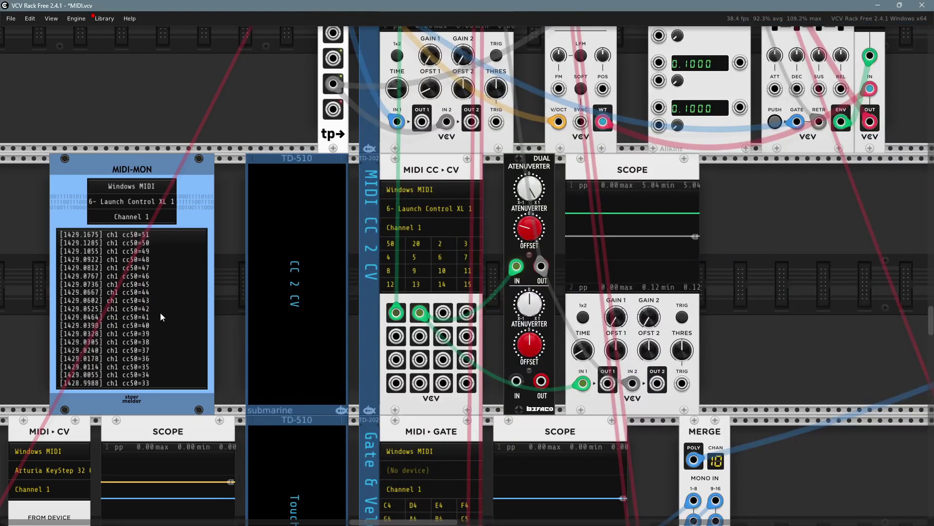
key("alt+Tab")
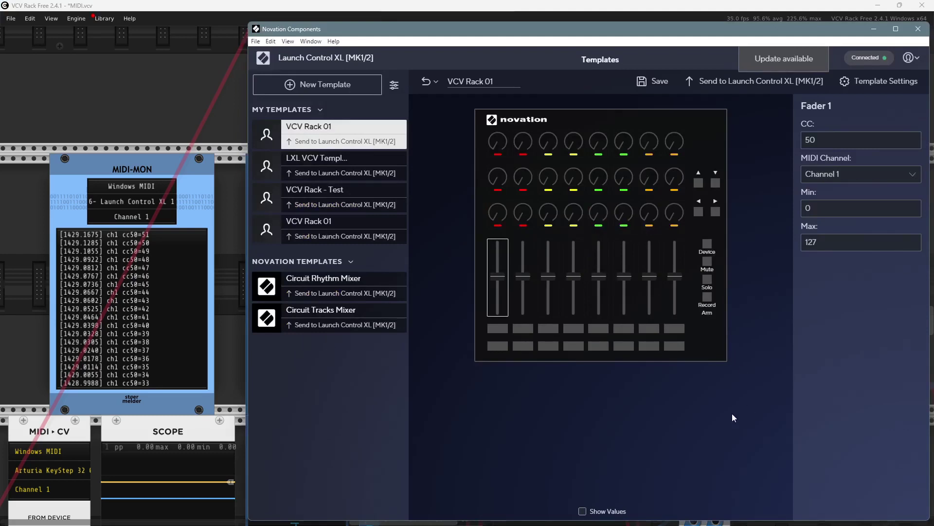
Examine the message settings of Pot 17, Button 1 and Button 9 in the VCV Rack 01 template
left_click(499, 215)
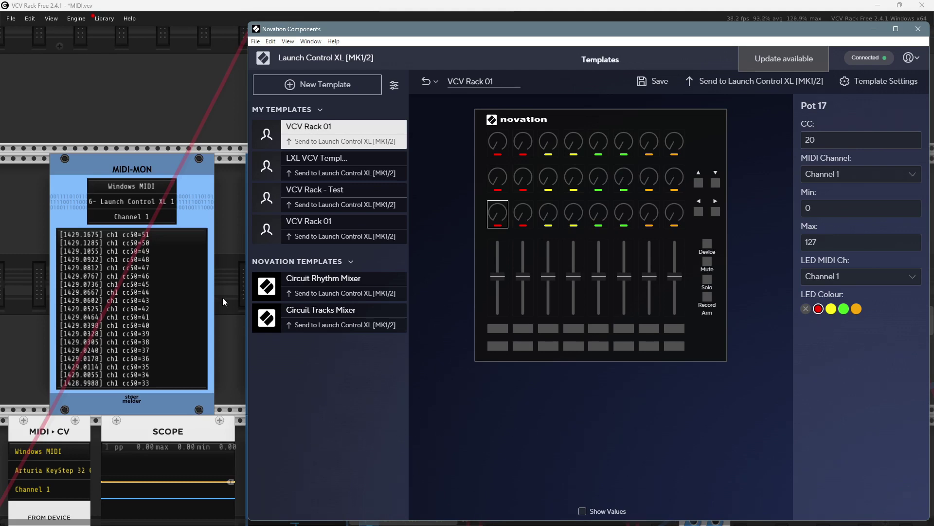
left_click(497, 329)
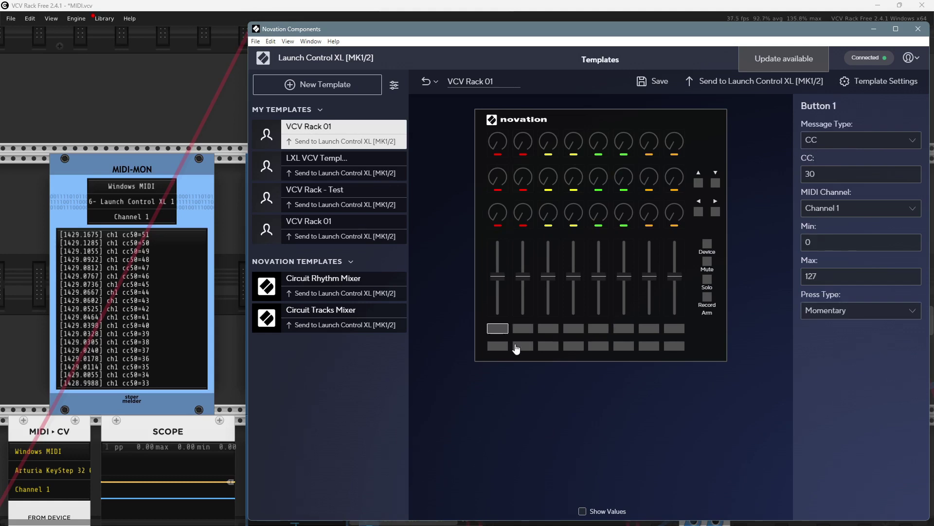
left_click(498, 346)
Compare Button 9's CC assignment with the MIDI-MON log, ending in VCV Rack
left_click(143, 351)
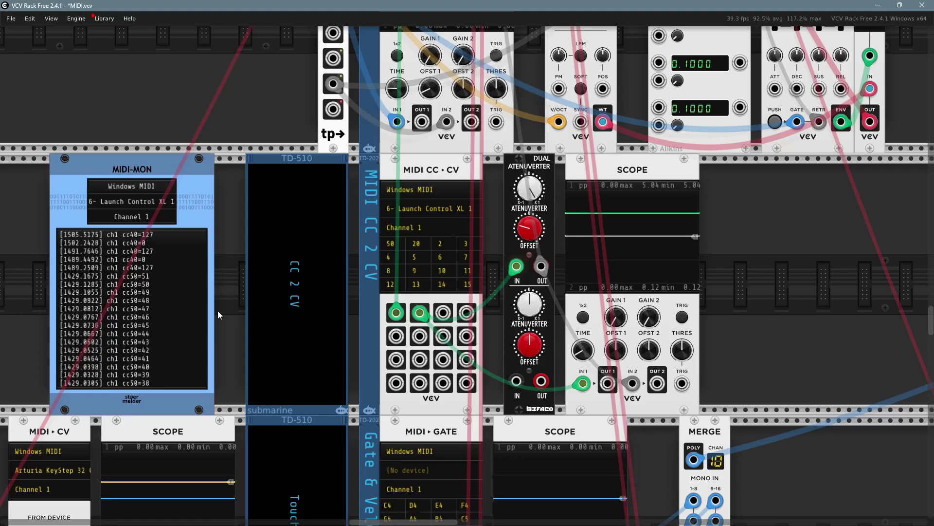
key("alt+Tab")
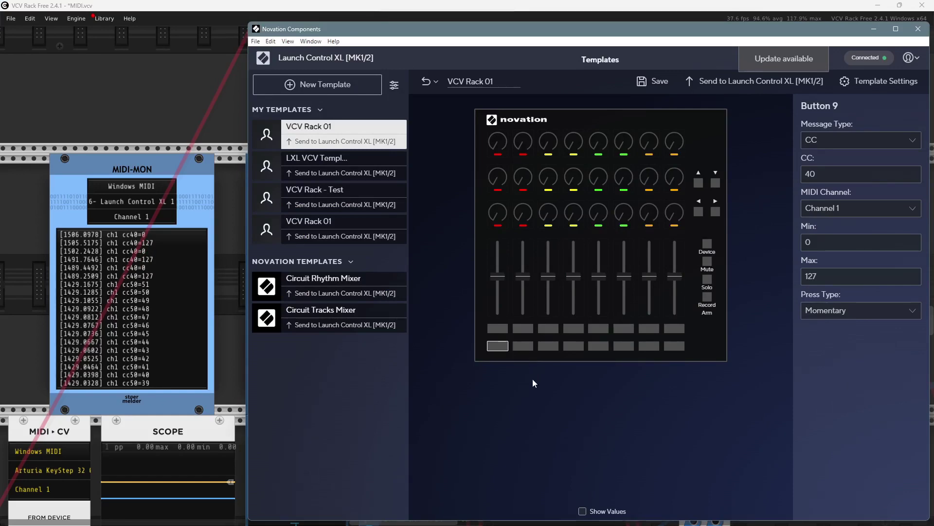
left_click(229, 291)
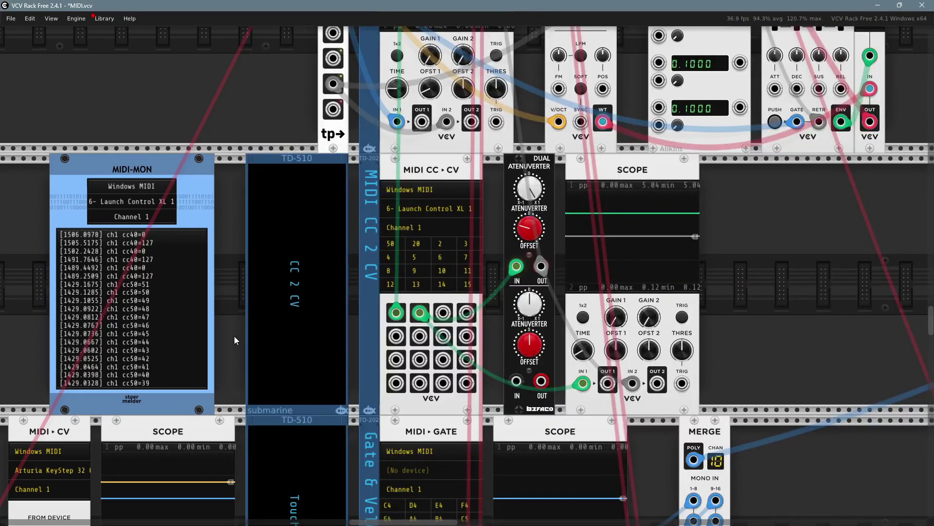
Switch to Novation Components, deselect Button 9 in the VCV Rack 01 template, and return to the patch in VCV Rack
scroll(233, 336, "down", 2)
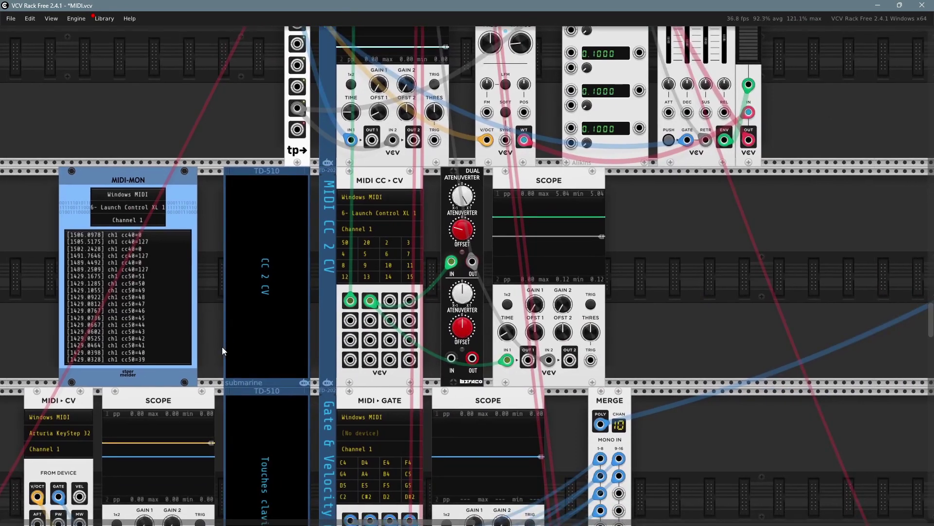
key("alt+Tab")
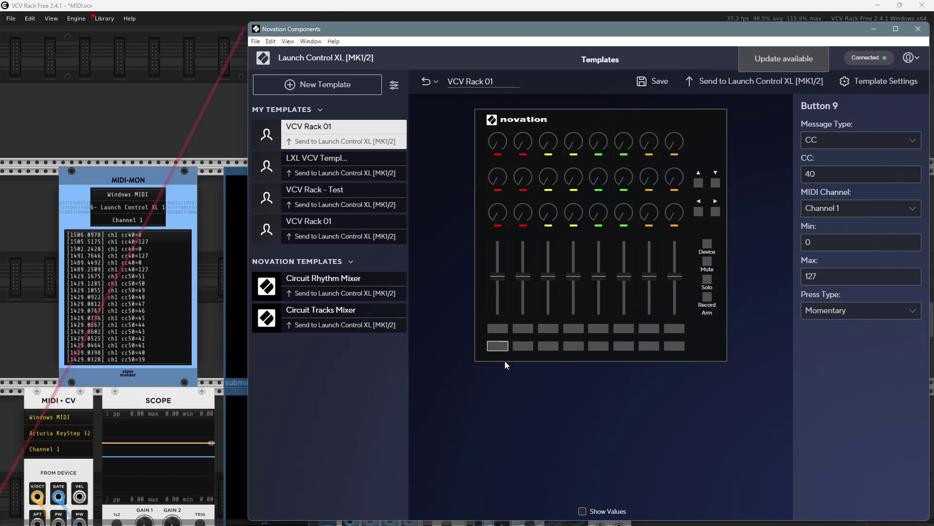
left_click(509, 388)
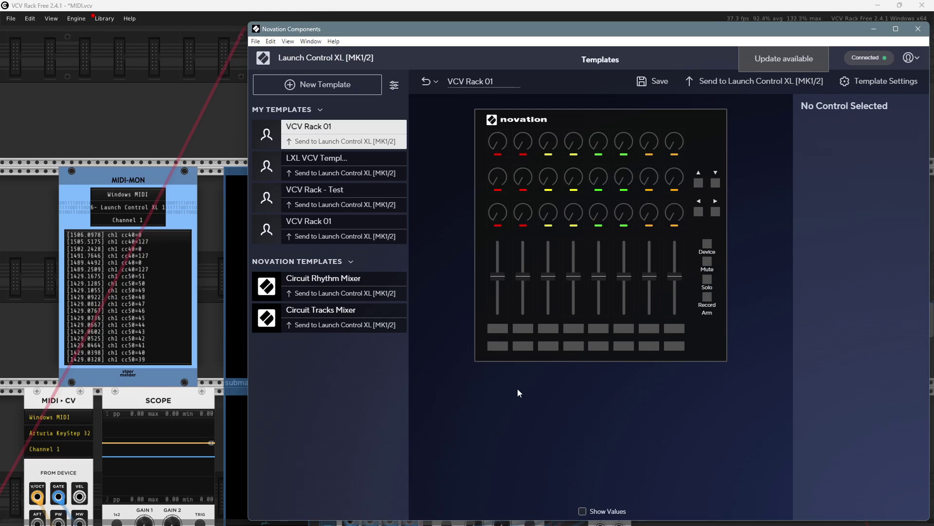
left_click(213, 310)
key("alt+Tab")
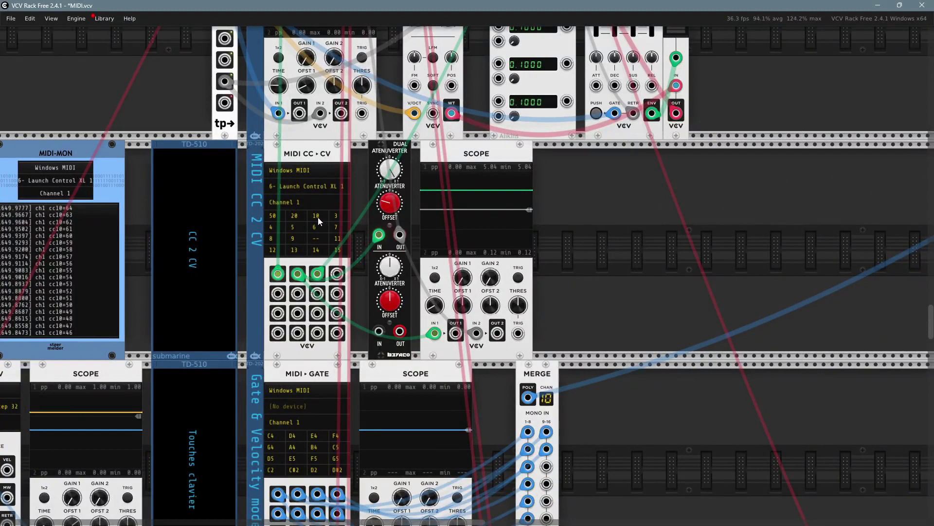
Trace the cable from the MIDI CC-CV module's Cell 3 output to the Bogaudio VCO's pulse width CV input
left_click_drag(318, 217, 323, 255)
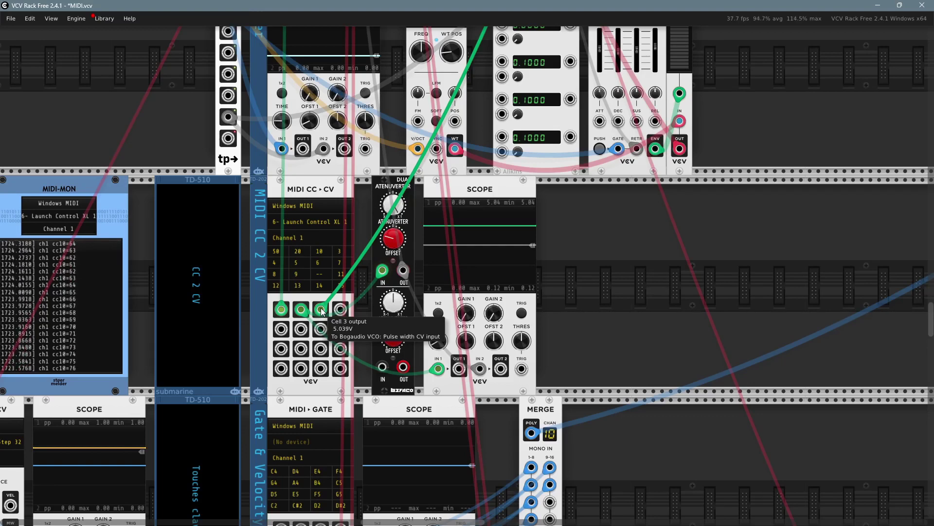
scroll(321, 310, "down", 2)
scroll(637, 364, "up", 8)
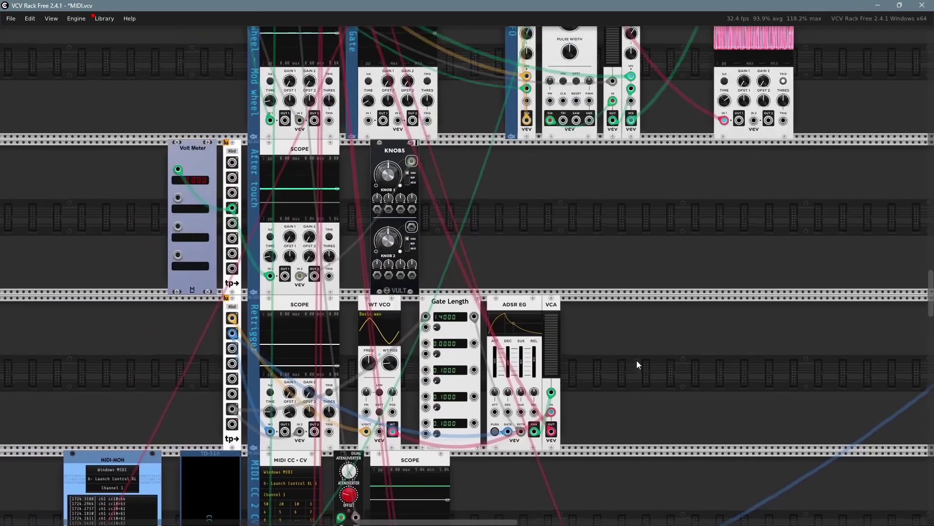
scroll(587, 393, "up", 4)
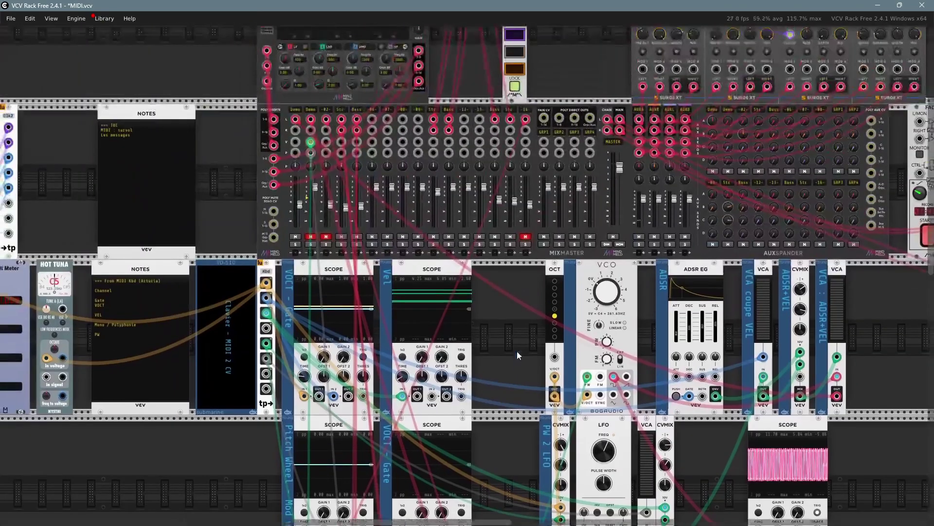
scroll(612, 370, "down", 3)
scroll(487, 238, "right", 2)
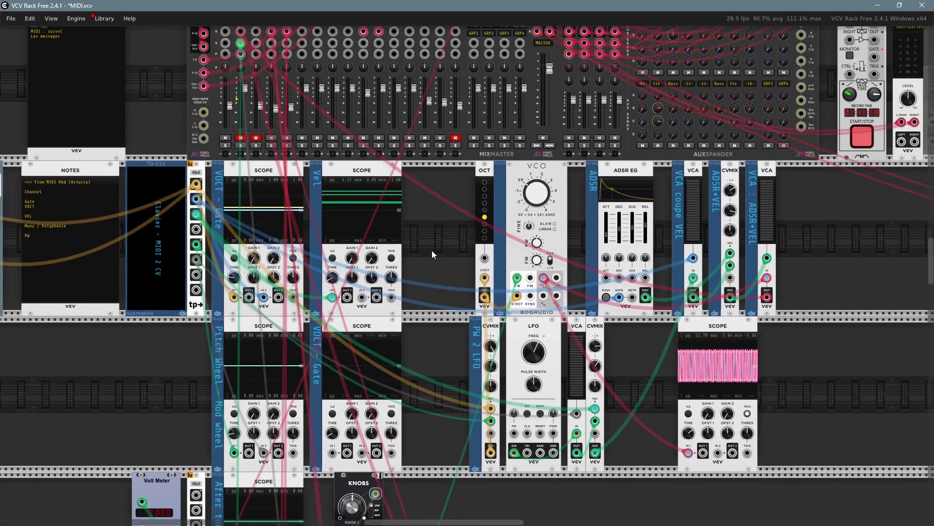
scroll(431, 250, "up", 2)
scroll(454, 267, "up", 3)
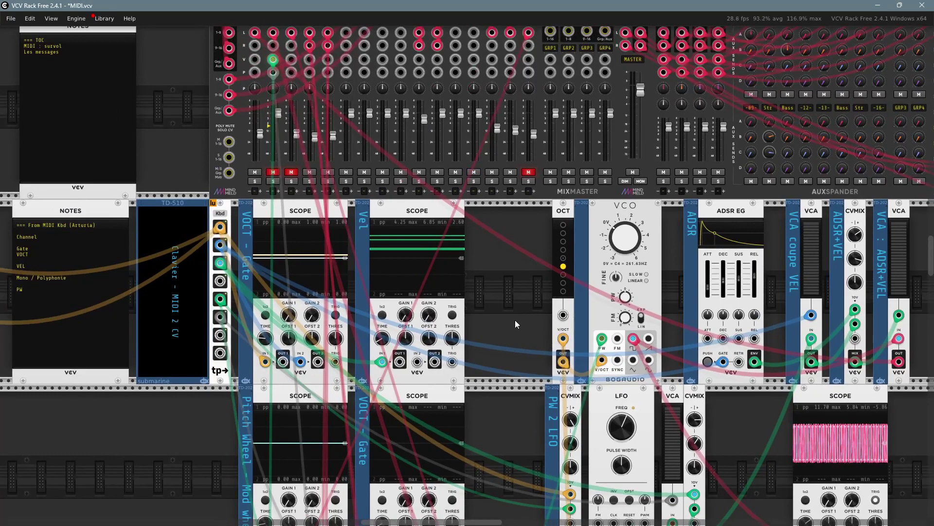
mouse_move(607, 342)
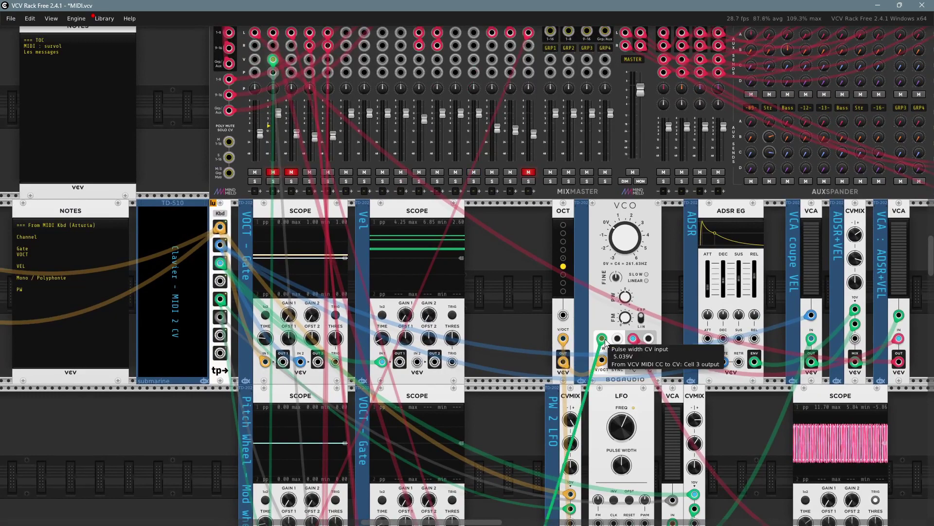
scroll(605, 338, "up", 4)
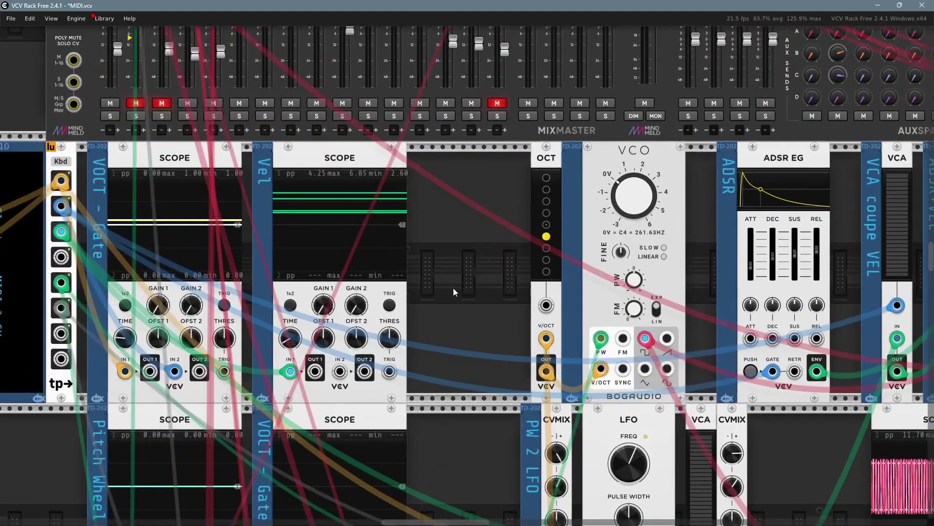
scroll(402, 267, "right", 3)
mouse_move(499, 311)
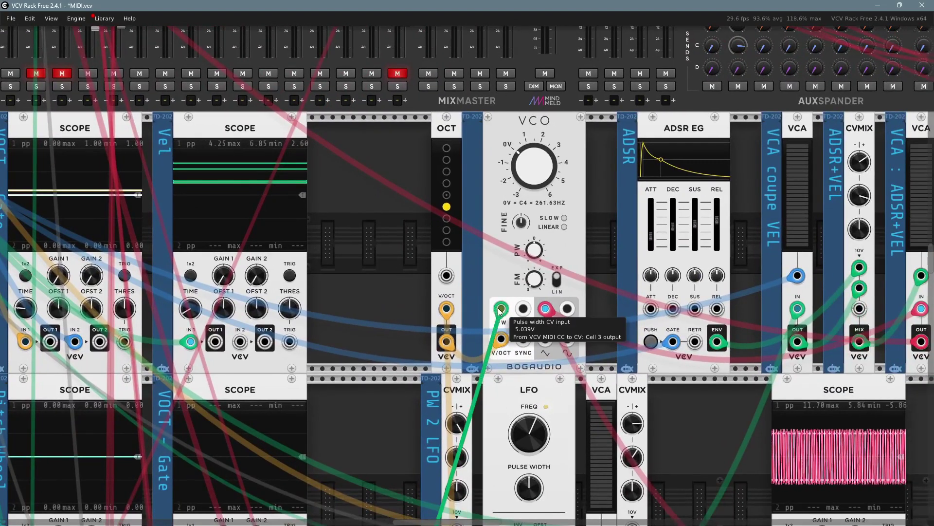
Examine the VCO's PW control and its square wave on the scope while the pulse width is modulated by MIDI CC
scroll(499, 312, "left", 1)
mouse_move(553, 263)
mouse_move(553, 263)
left_mouse_down()
mouse_move(554, 249)
mouse_move(554, 263)
left_mouse_up()
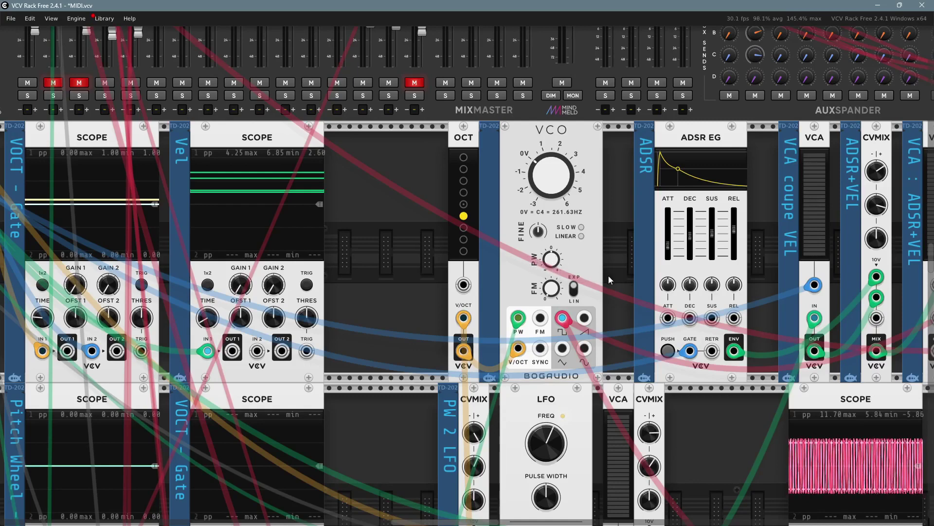
scroll(540, 301, "down", 2)
scroll(539, 300, "right", 3)
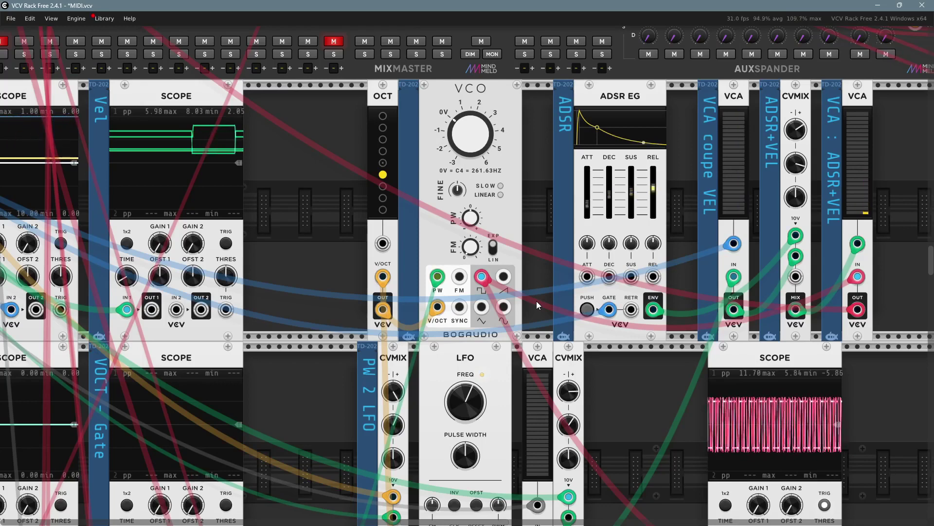
scroll(537, 305, "up", 1)
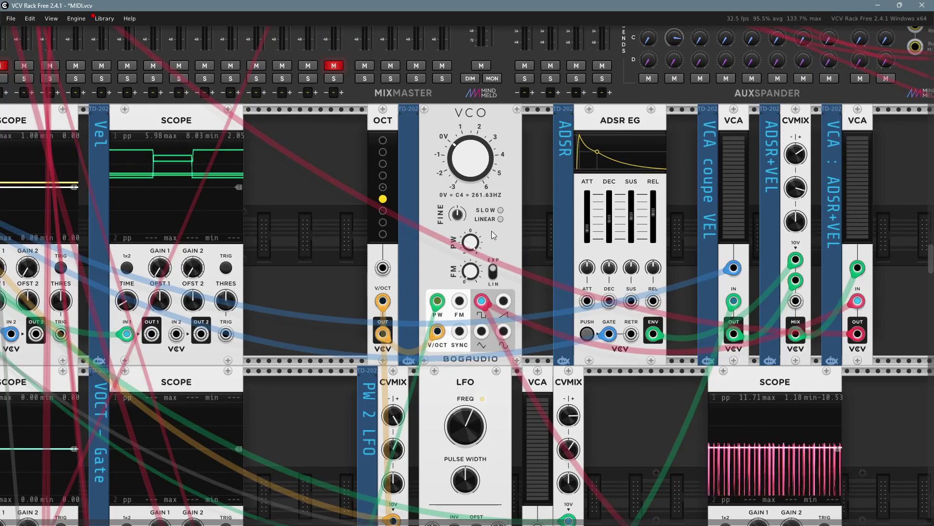
scroll(491, 239, "down", 1)
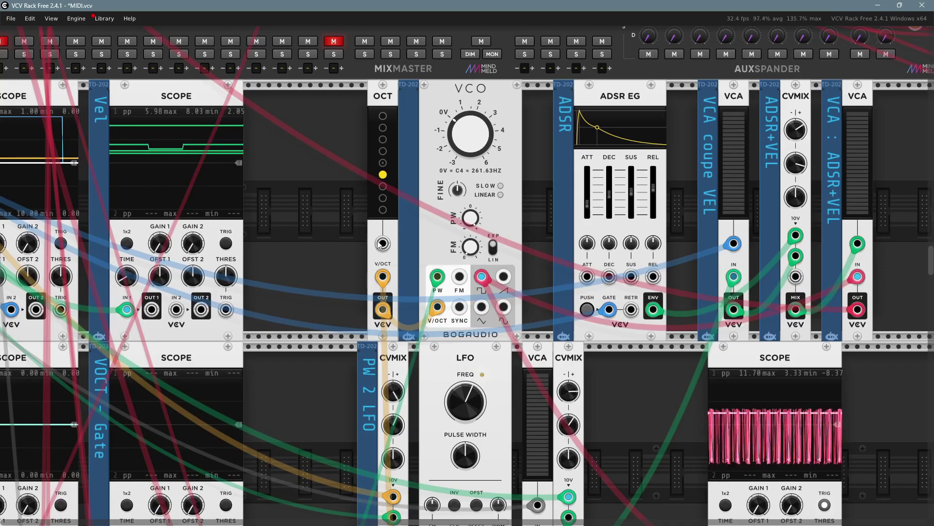
Go back to the MIDI CC-CV module and review its cell assignments against the MIDI-MON log
scroll(338, 255, "down", 2)
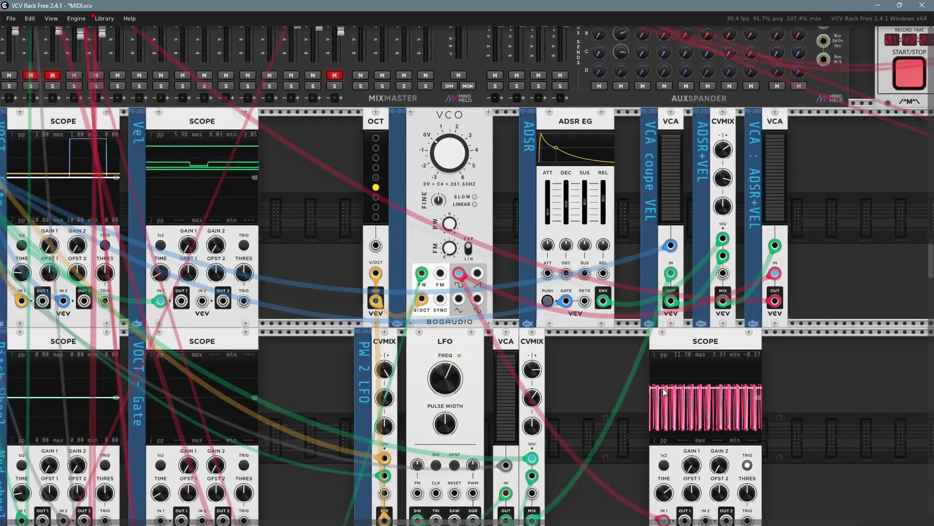
scroll(486, 283, "down", 6)
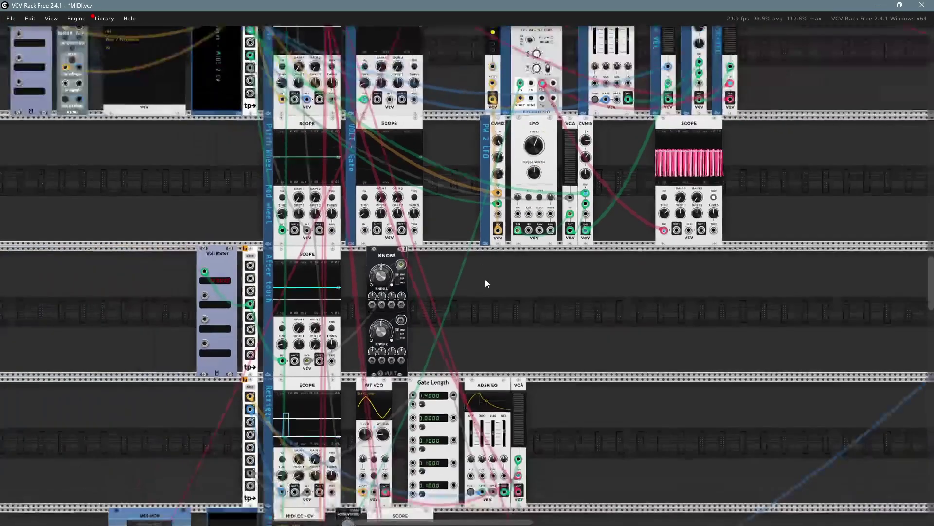
left_click_drag(227, 460, 275, 143)
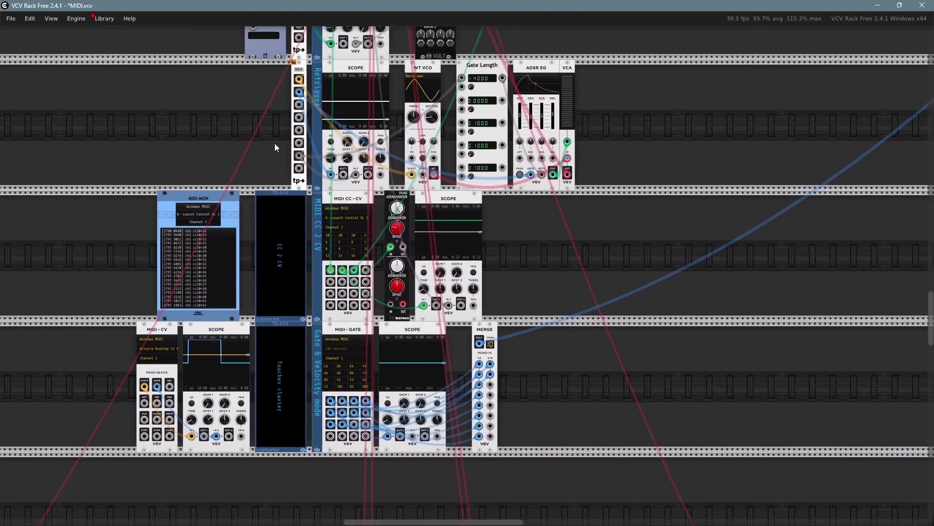
scroll(413, 253, "up", 4)
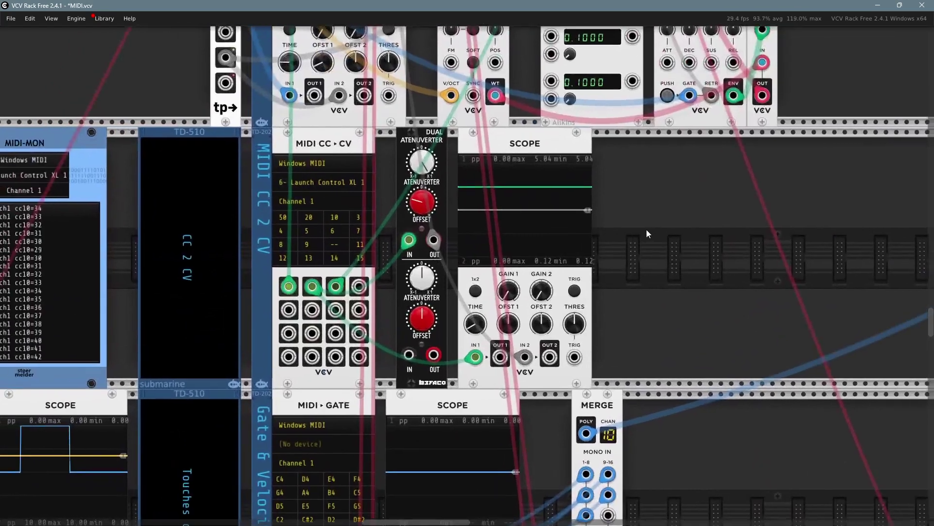
mouse_move(424, 216)
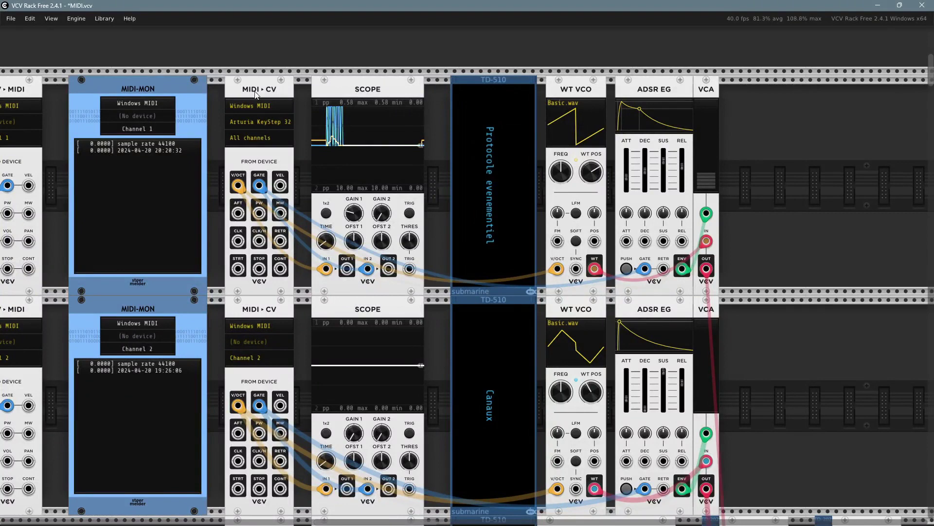
Inspect the available MIDI drivers and MIDI devices of the first-row MIDI-CV module, keeping its current choices
scroll(251, 108, "up", 3)
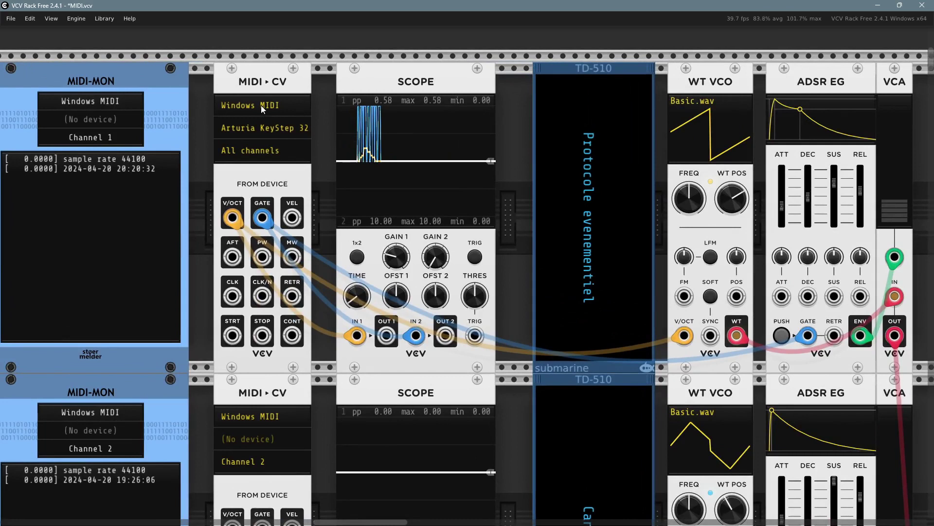
left_click(261, 106)
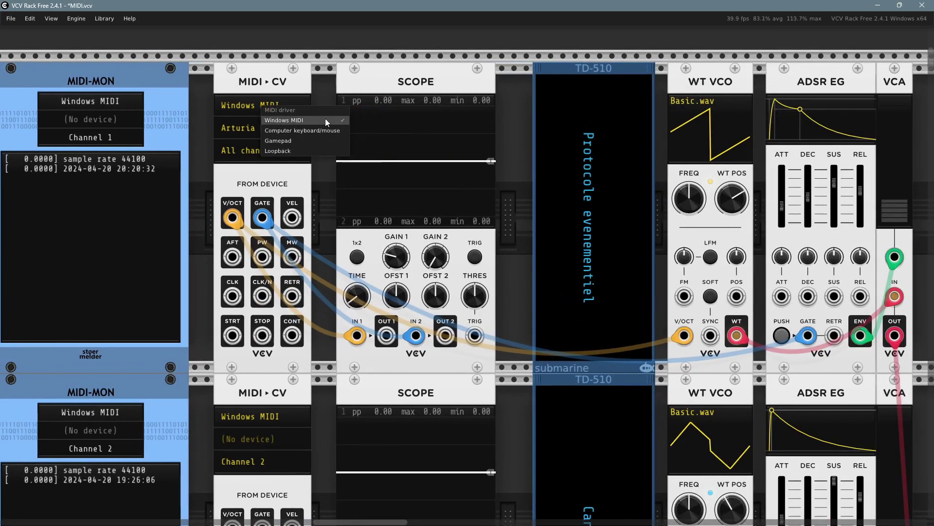
left_click(213, 127)
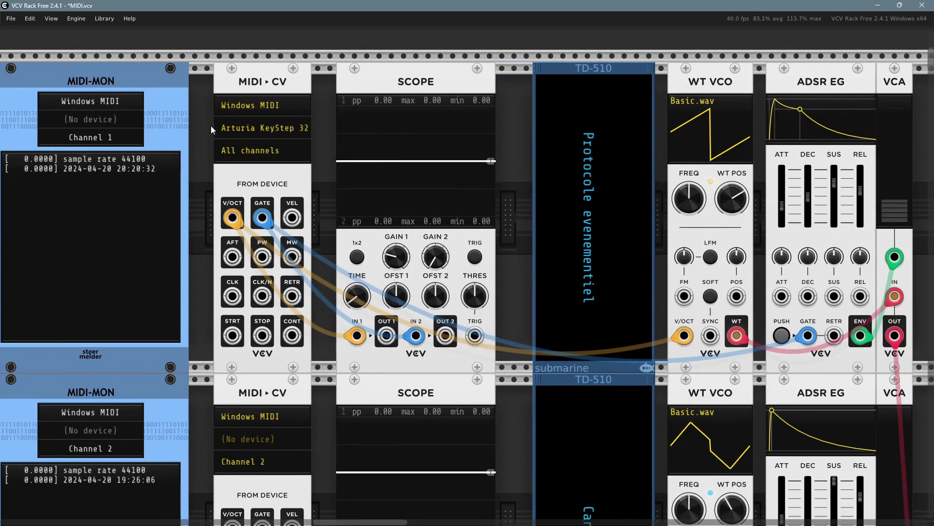
left_click(260, 128)
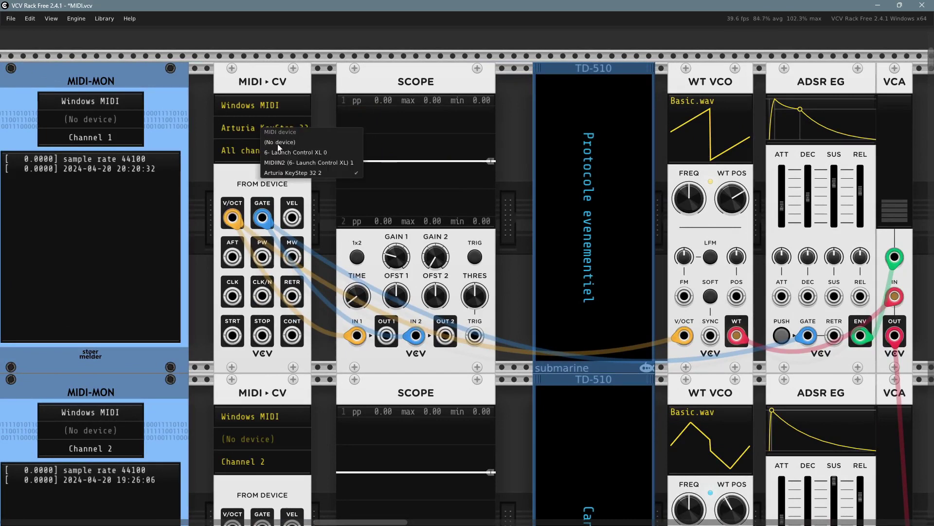
left_click(199, 151)
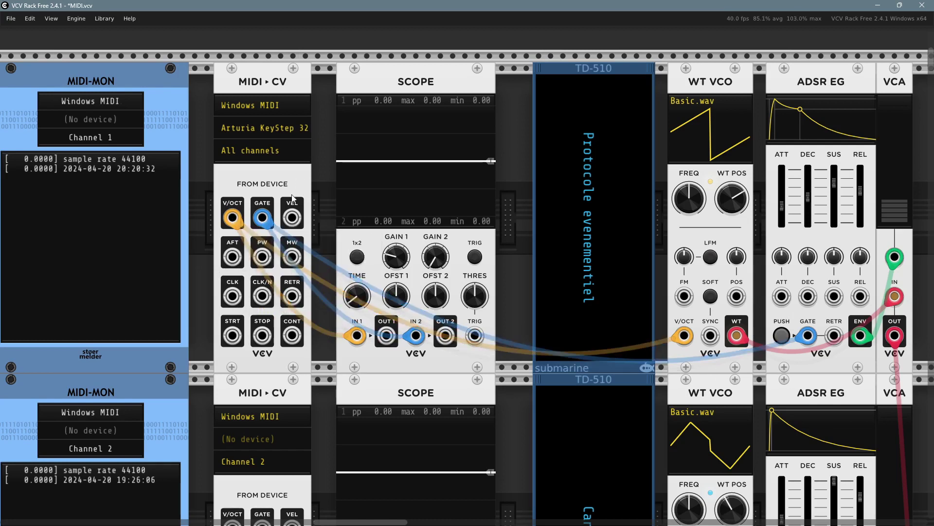
Set the first-row MIDI-CV module's driver to Computer keyboard/mouse and its device to QWERTY keyboard (US)
scroll(312, 184, "up", 2)
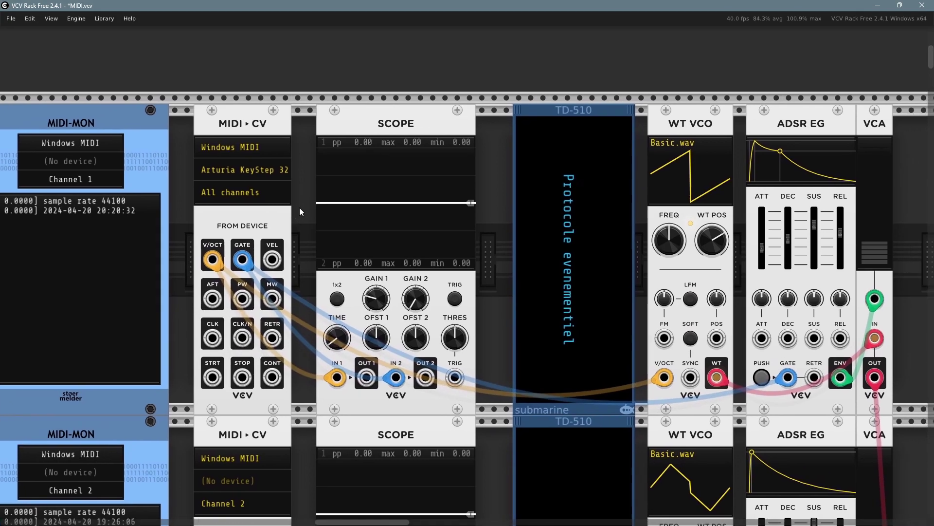
left_click(224, 147)
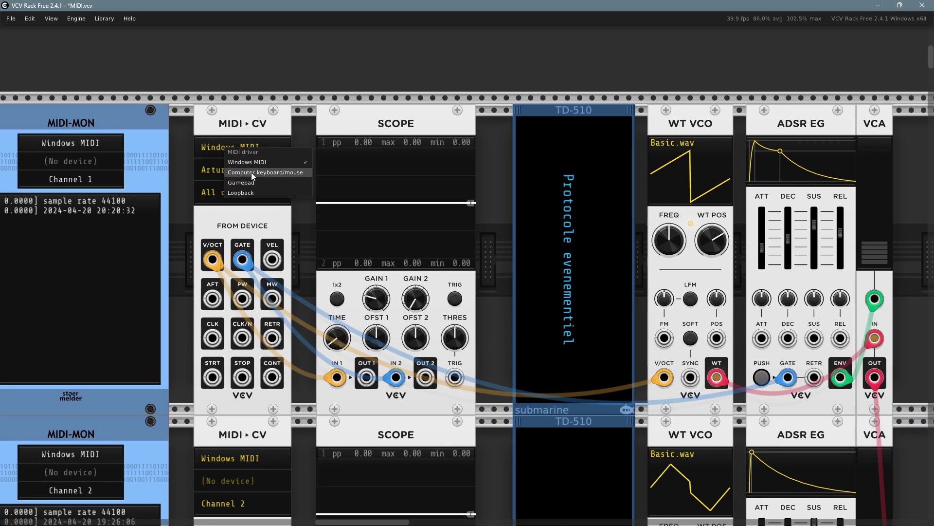
left_click(280, 171)
left_click_drag(307, 206, 282, 194)
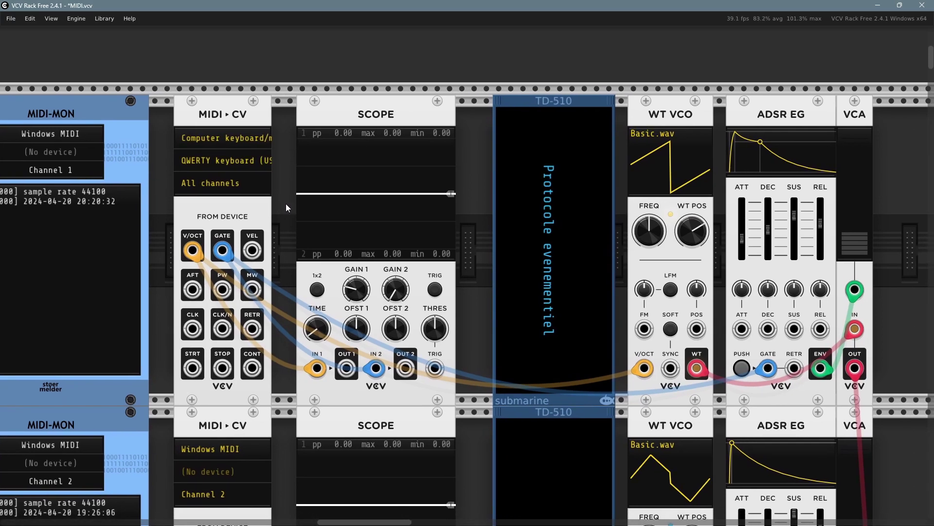
left_click(231, 162)
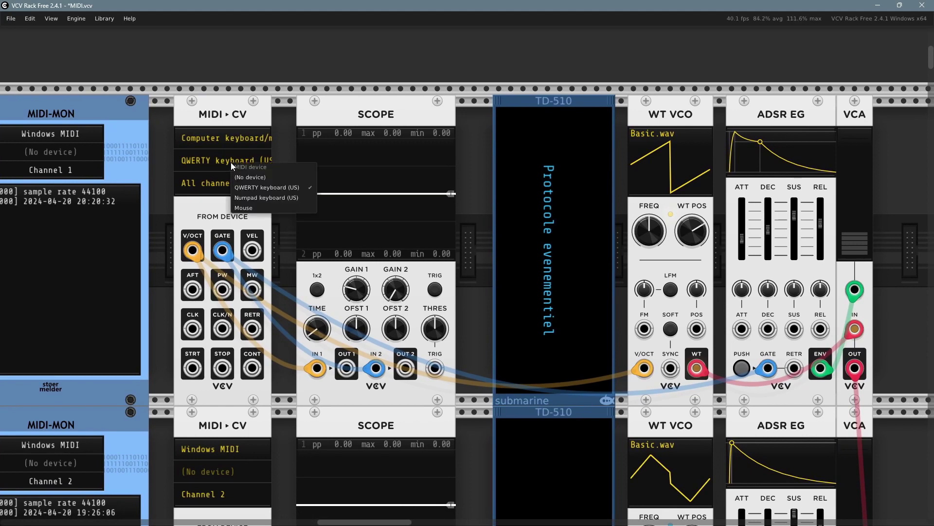
left_click(286, 187)
Test the first-row MIDI-CV module by playing the notes mapped to z, x and c, observing the scope
scroll(268, 178, "right", 1)
scroll(269, 178, "down", 1)
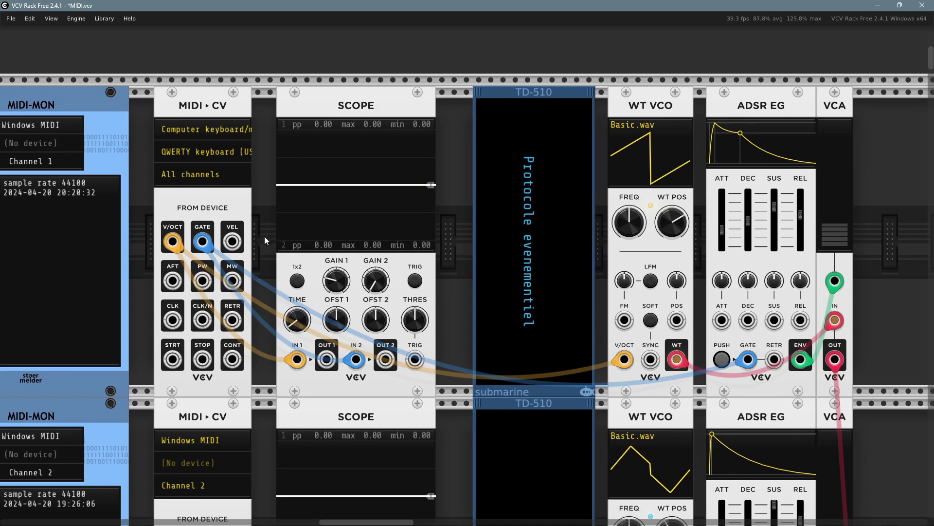
scroll(265, 235, "down", 3)
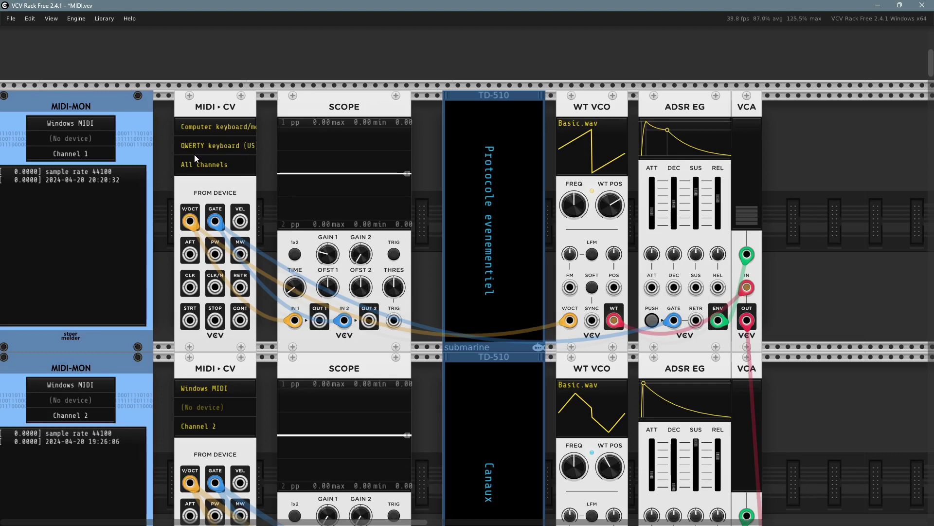
key("z")
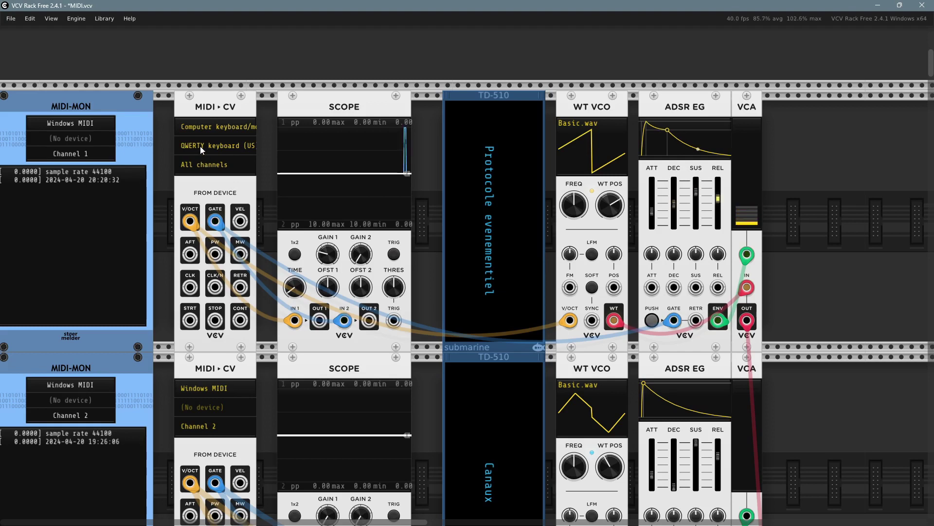
key("z")
key("z")
key("z")
key("z")
key("x")
key("c")
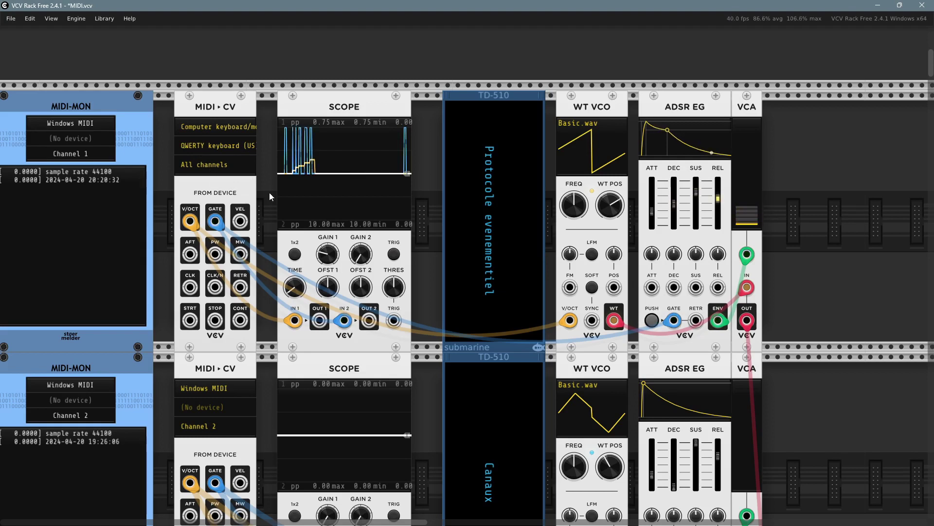
scroll(276, 189, "left", 2)
scroll(276, 188, "down", 1)
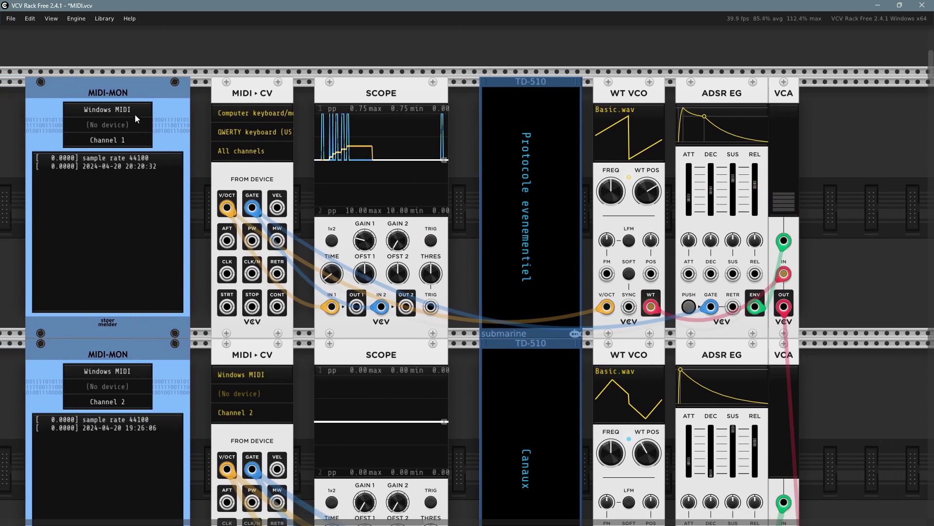
Set the first-row MIDI-MON's driver to Computer keyboard/mouse and log the note mapped to z
left_click(112, 109)
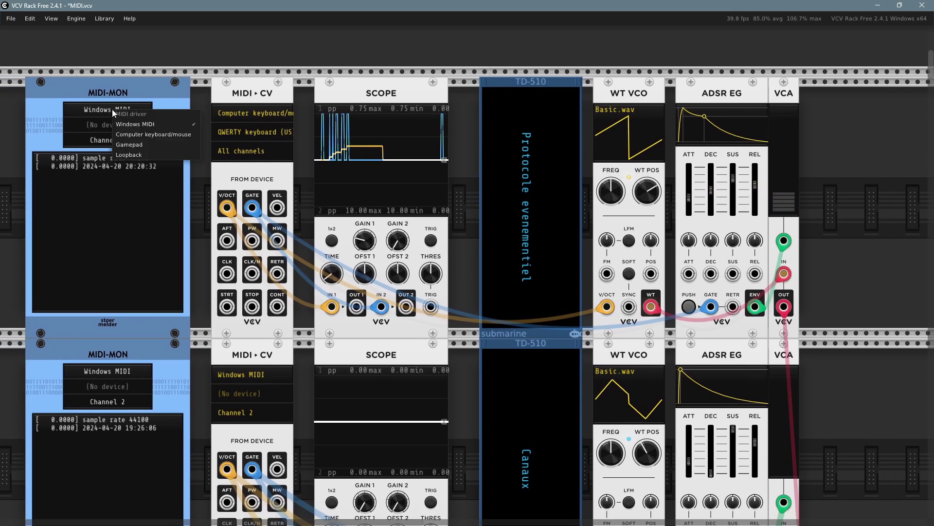
left_click(135, 136)
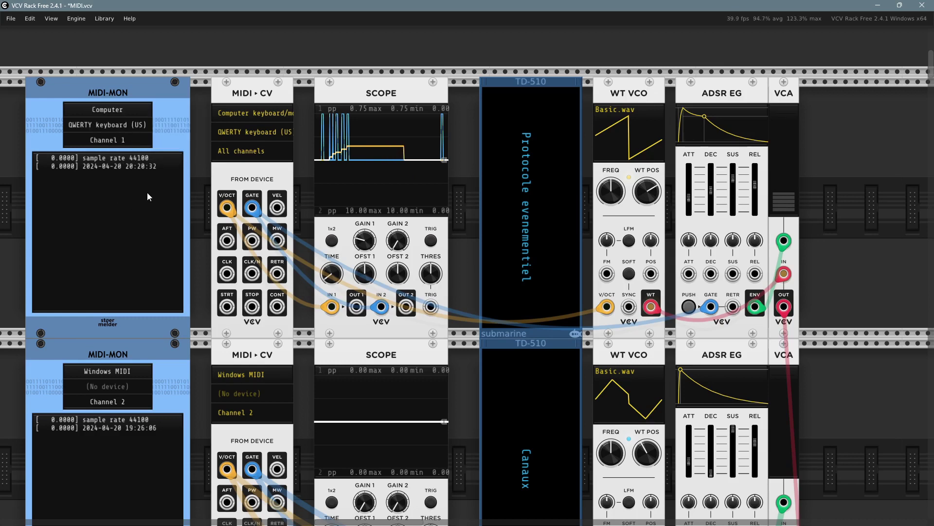
key("z")
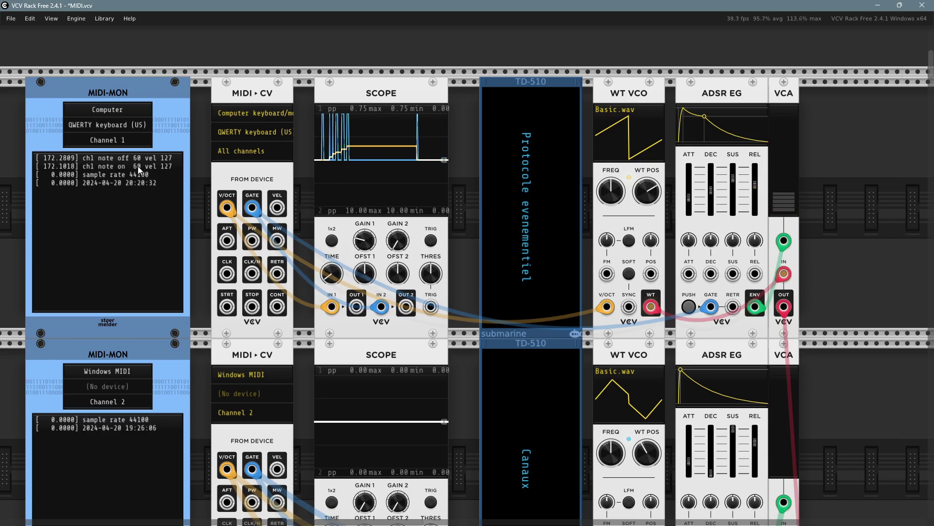
key("z")
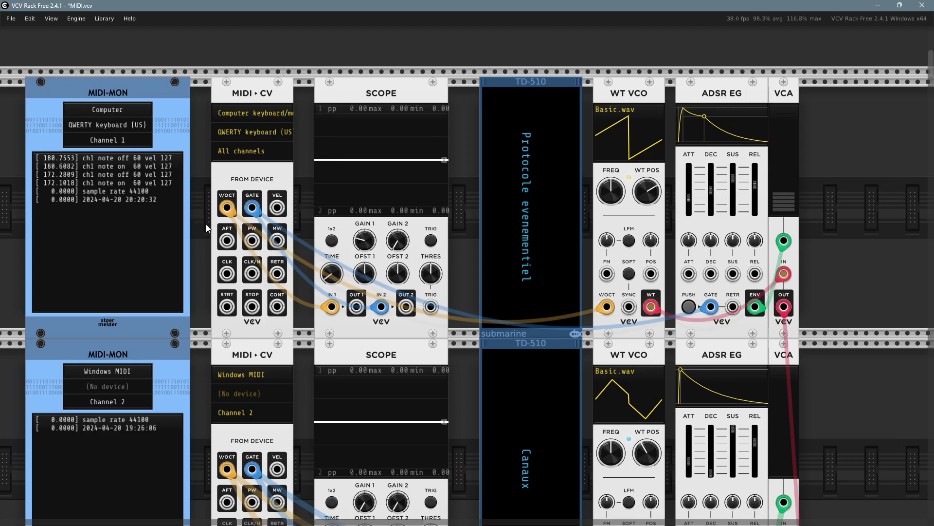
Play the notes mapped to z, c, x, n, b and v, comparing the first-row MIDI-MON log with the scope
scroll(204, 223, "down", 1)
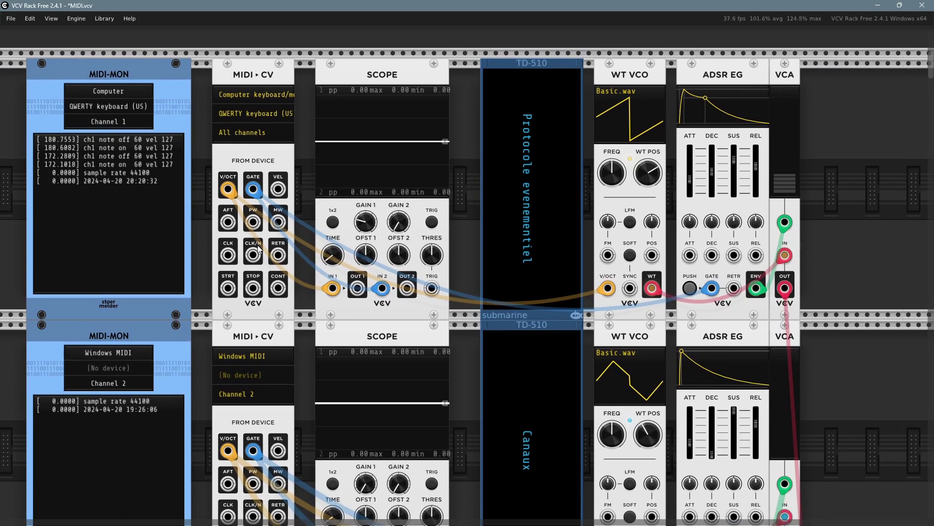
key("z")
key("c")
key("x")
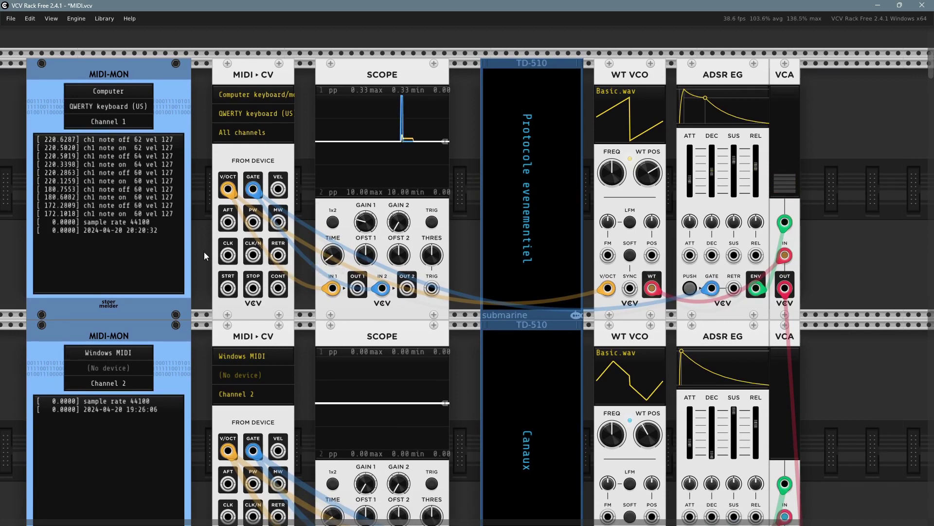
key("z")
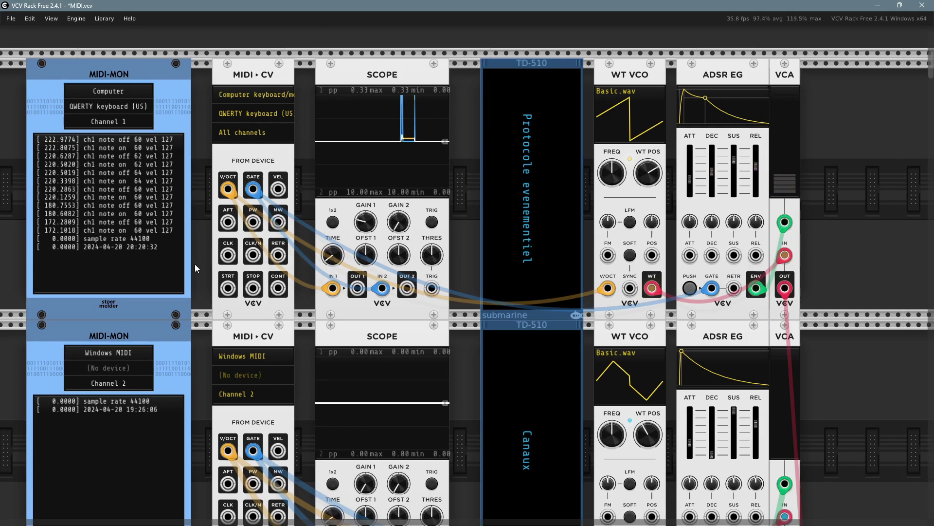
key("n")
key("b")
key("v")
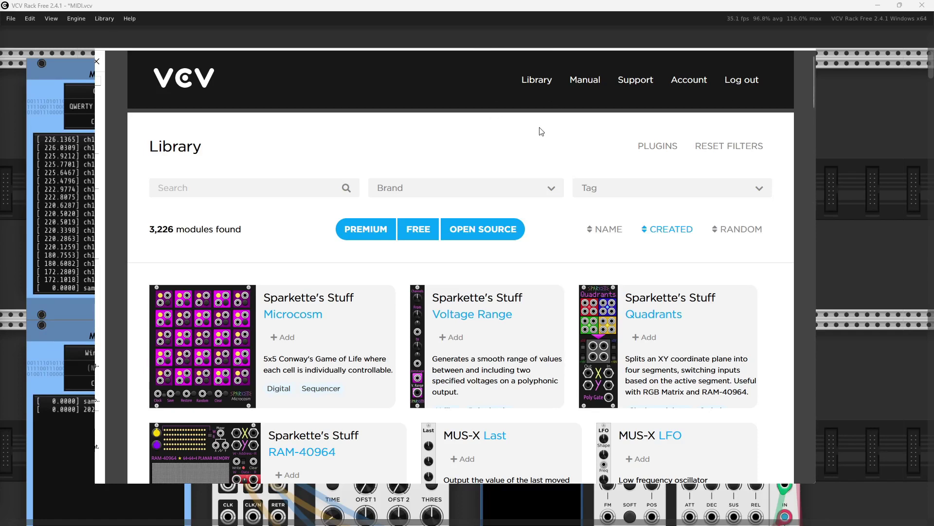
Open the Core Modules page of the VCV online manual and find the QWERTY (US) keyboard note layout
left_click(588, 100)
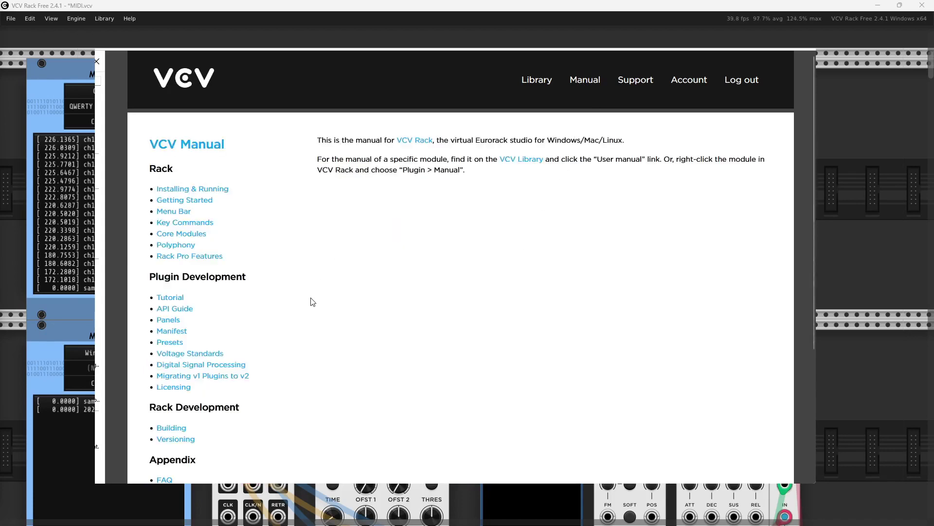
scroll(270, 309, "down", 1)
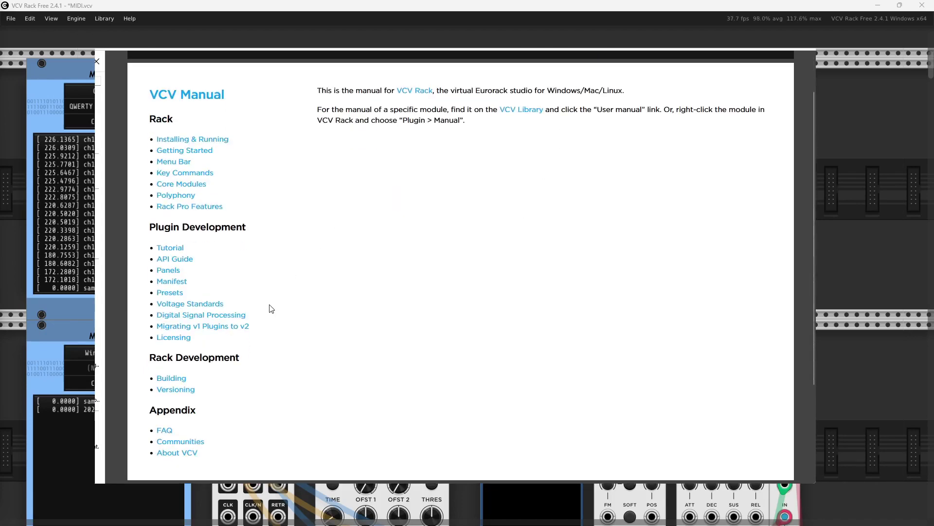
scroll(271, 309, "up", 1)
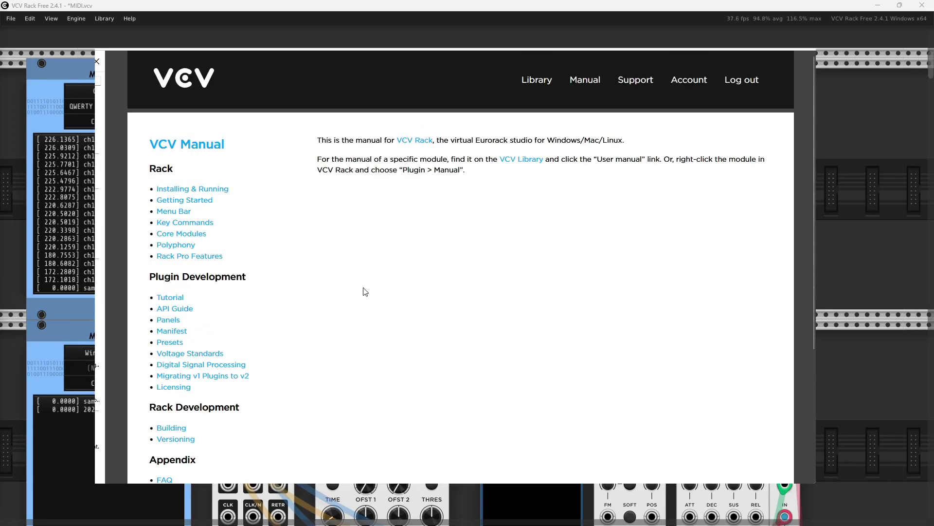
left_click(190, 235)
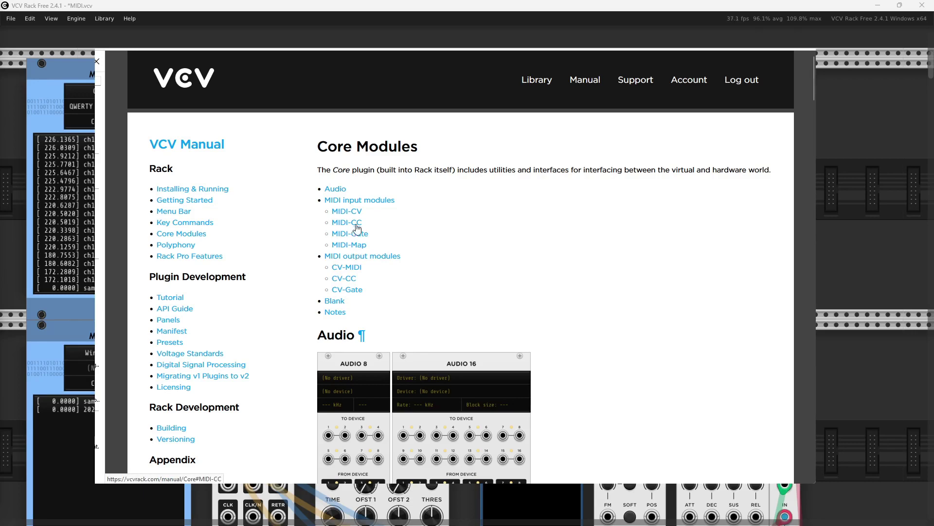
scroll(346, 212, "down", 10)
scroll(529, 308, "up", 5)
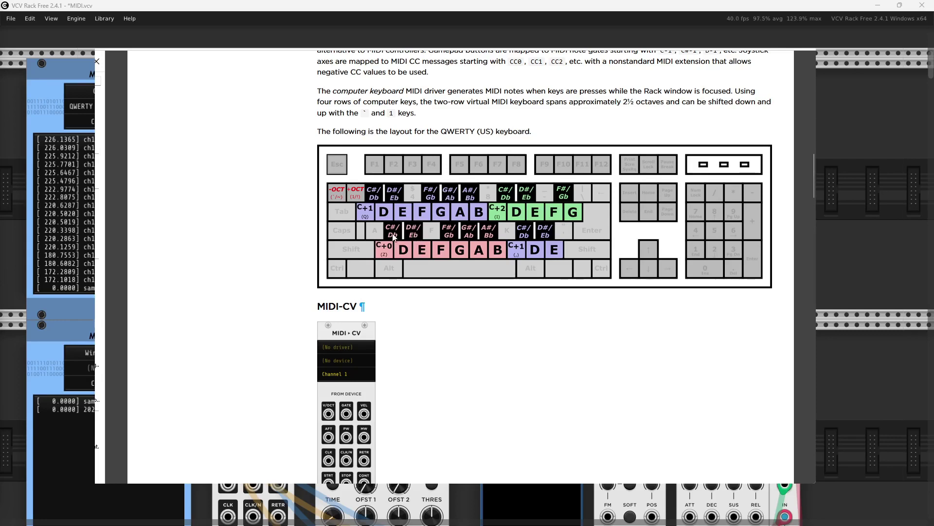
Play the notes mapped to z through comma, plus l, period, semicolon and slash, following the manual's QWERTY (US) layout
key("z")
key("x")
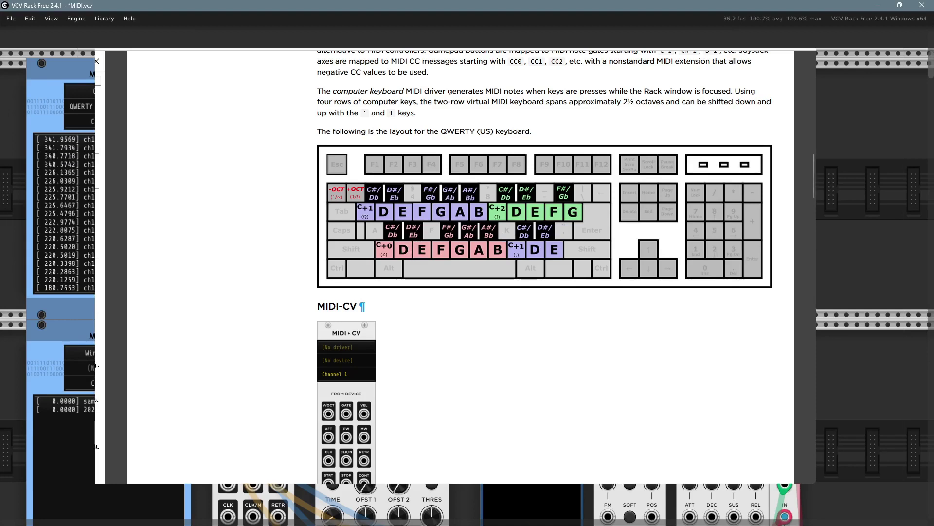
key("c")
key("v")
key("b")
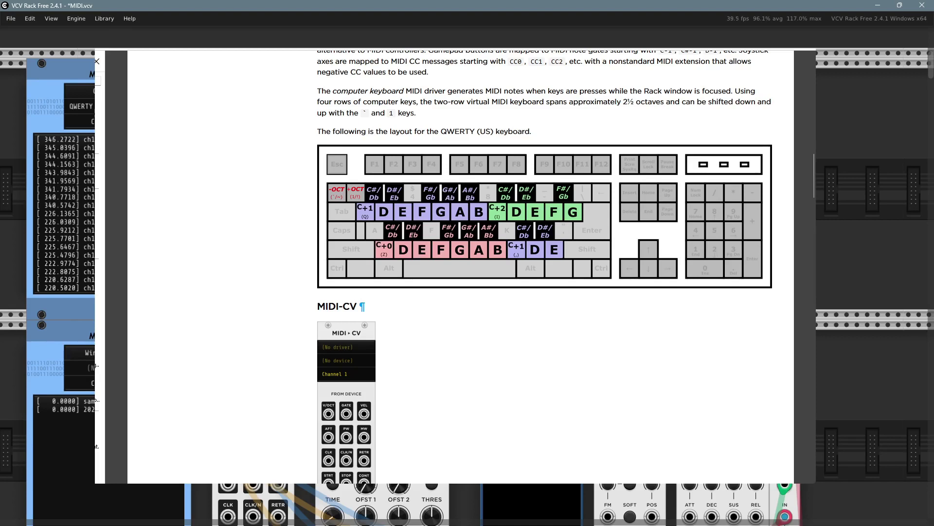
key("n")
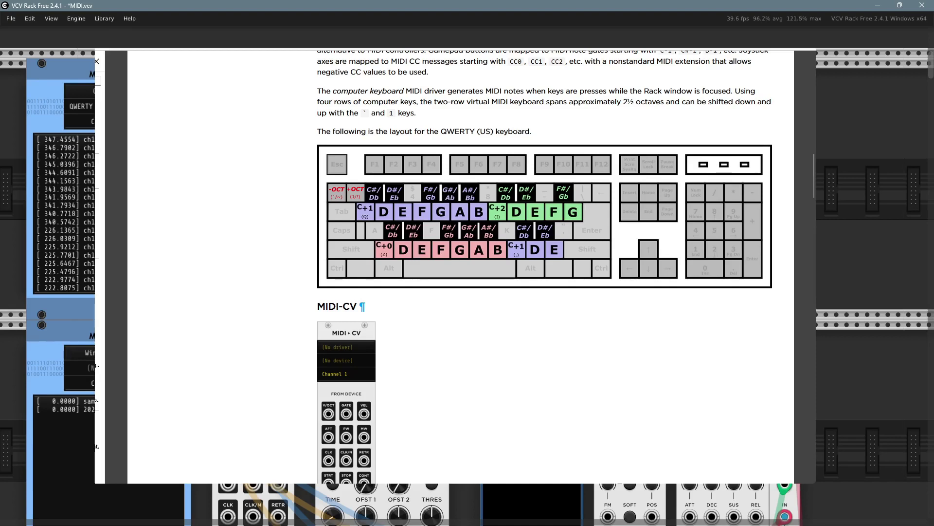
key("m")
key("comma")
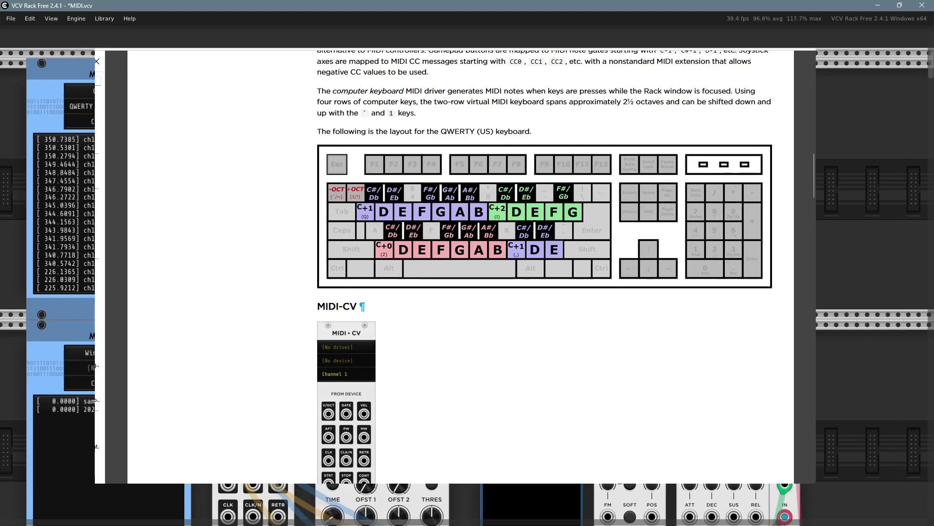
key("l")
key("period")
key("semicolon")
key("slash")
key("period")
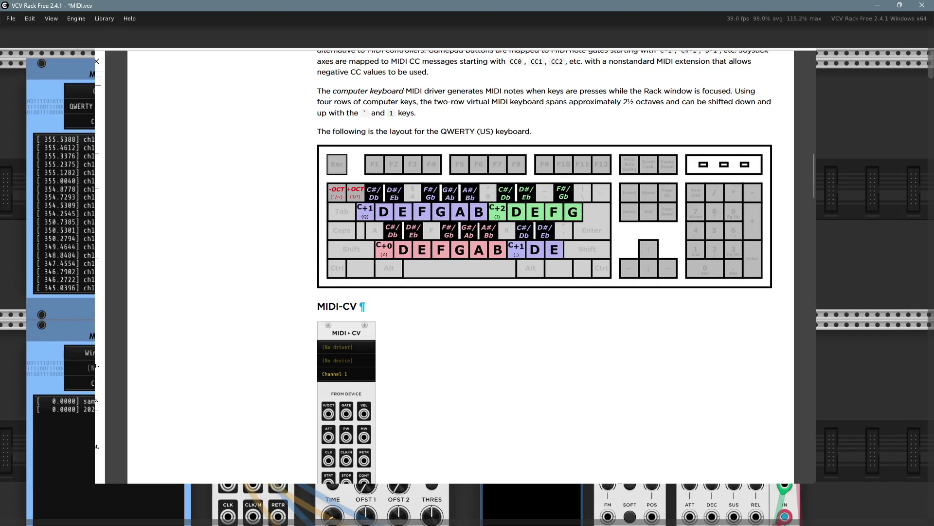
key("period")
key("slash")
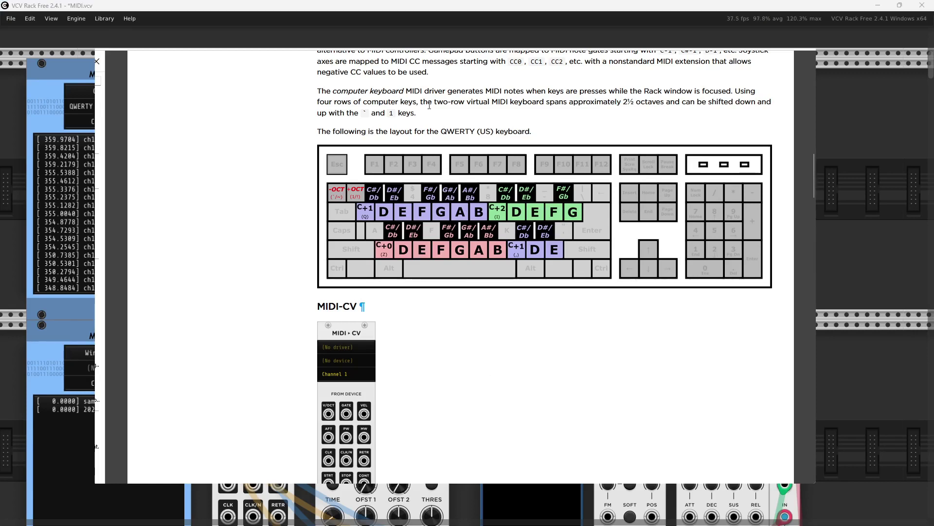
scroll(432, 132, "up", 2)
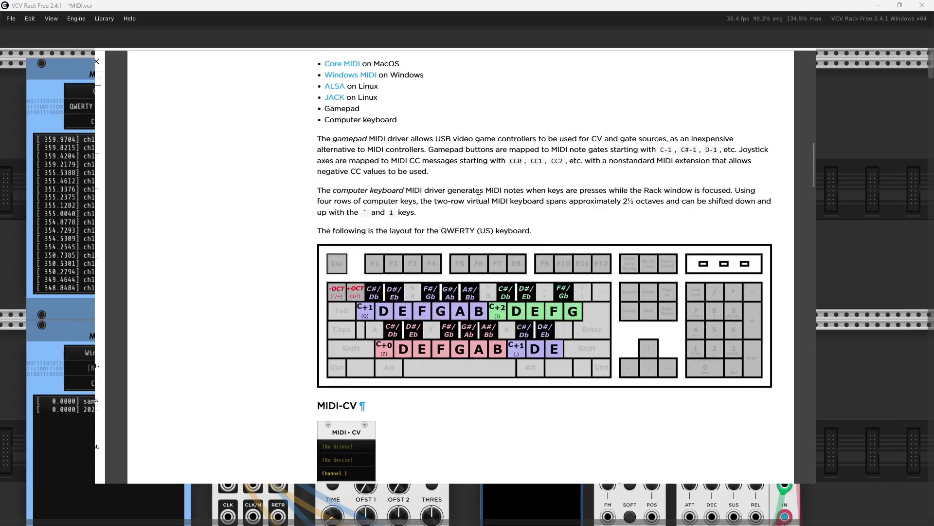